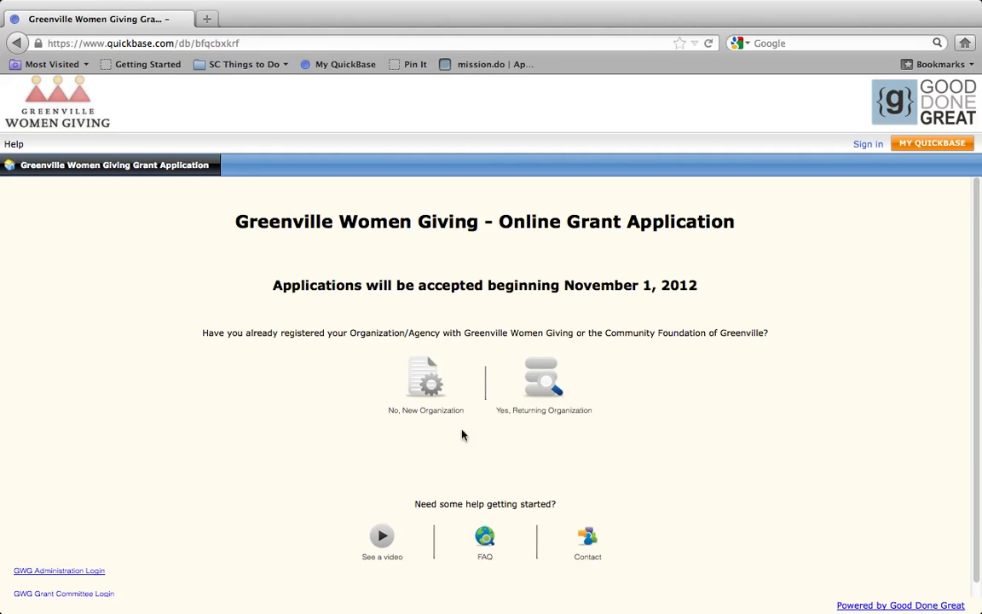
Start the grant application as a new organization ('No, New Organization')
left_click(420, 378)
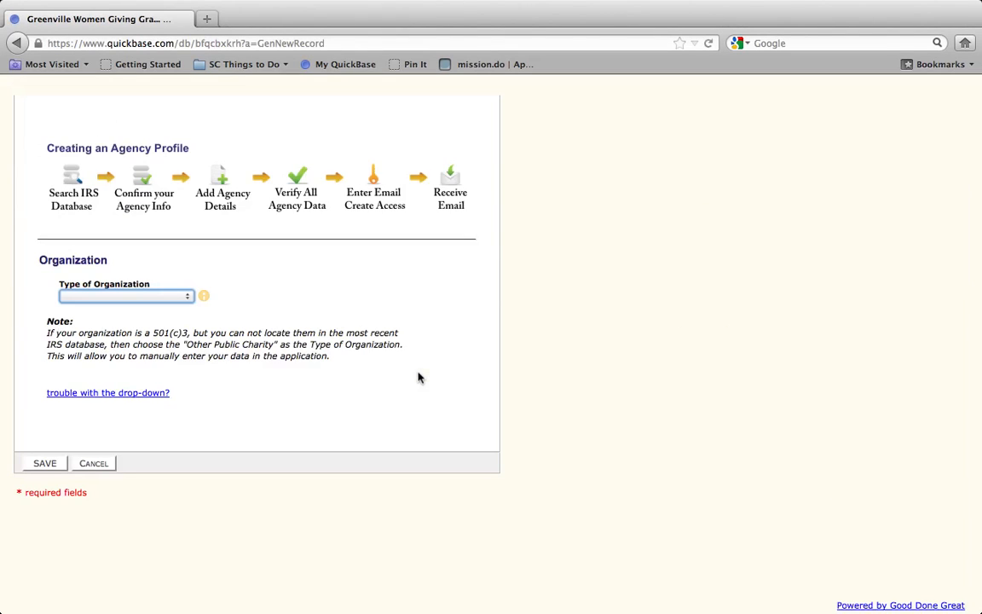
Set the organization type to 501(c)3 Public Charity and browse all organizations in the IRS database
left_click(187, 300)
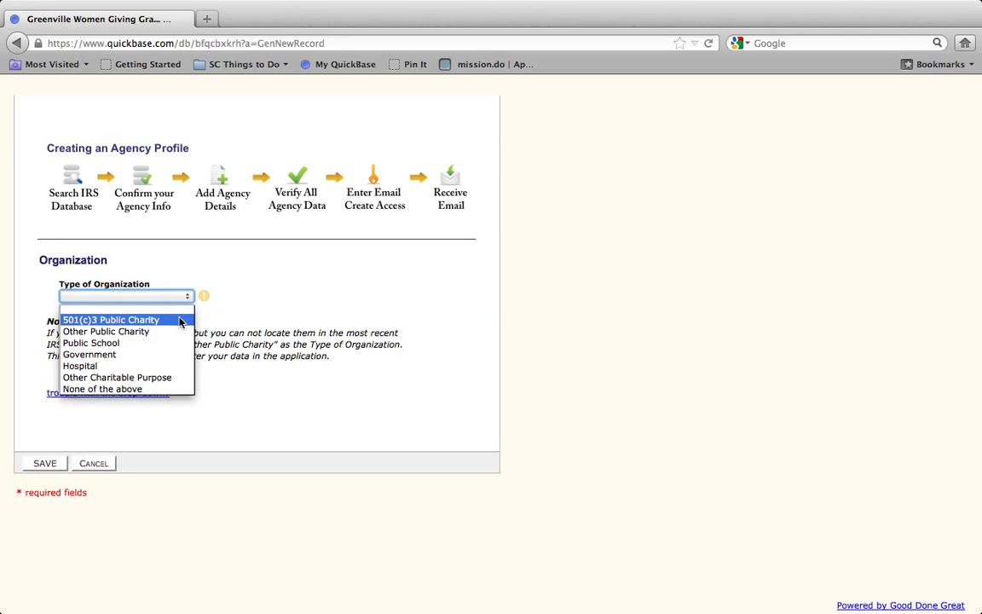
left_click(180, 321)
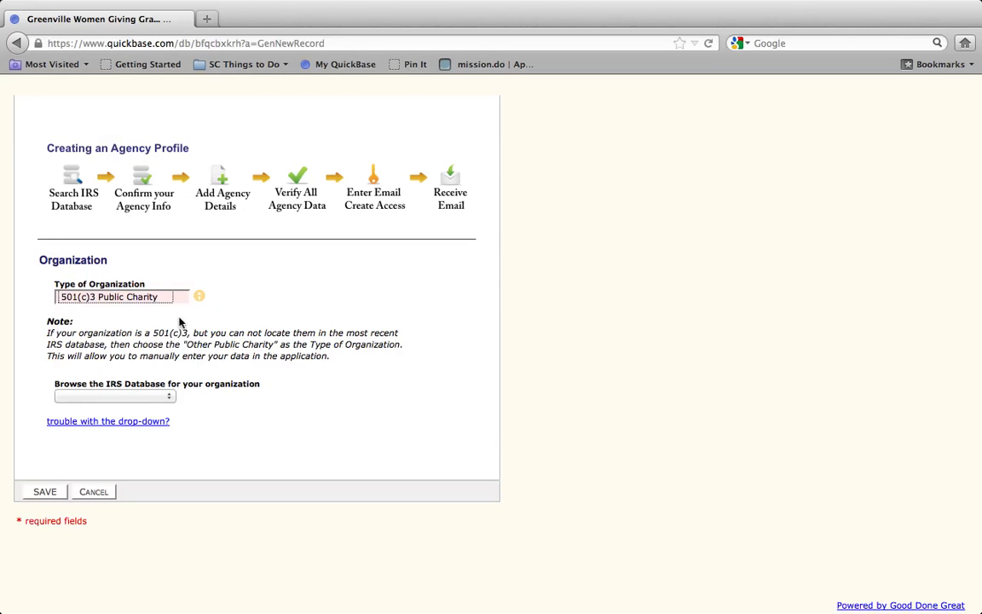
left_click(168, 396)
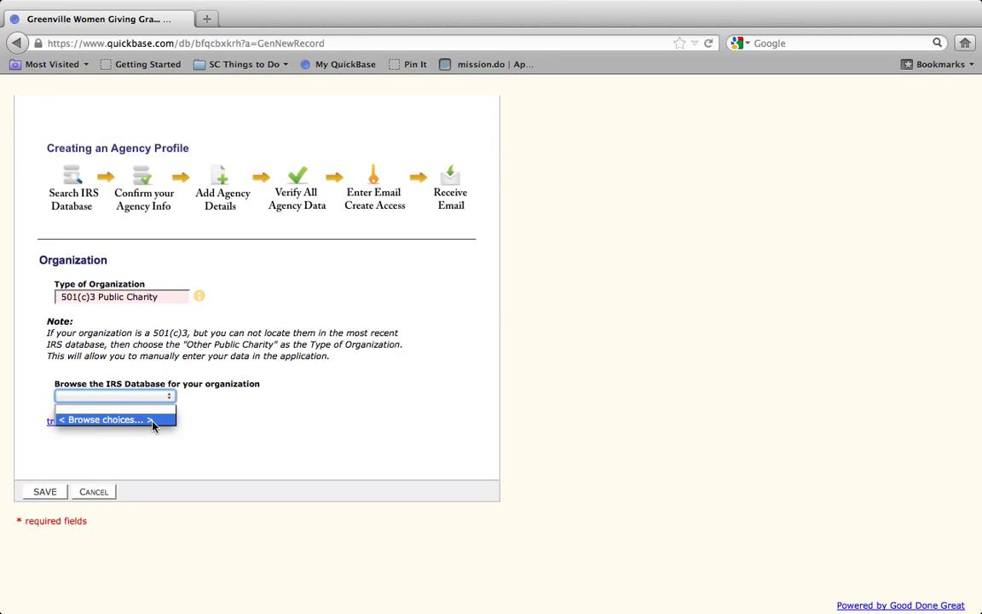
left_click(215, 415)
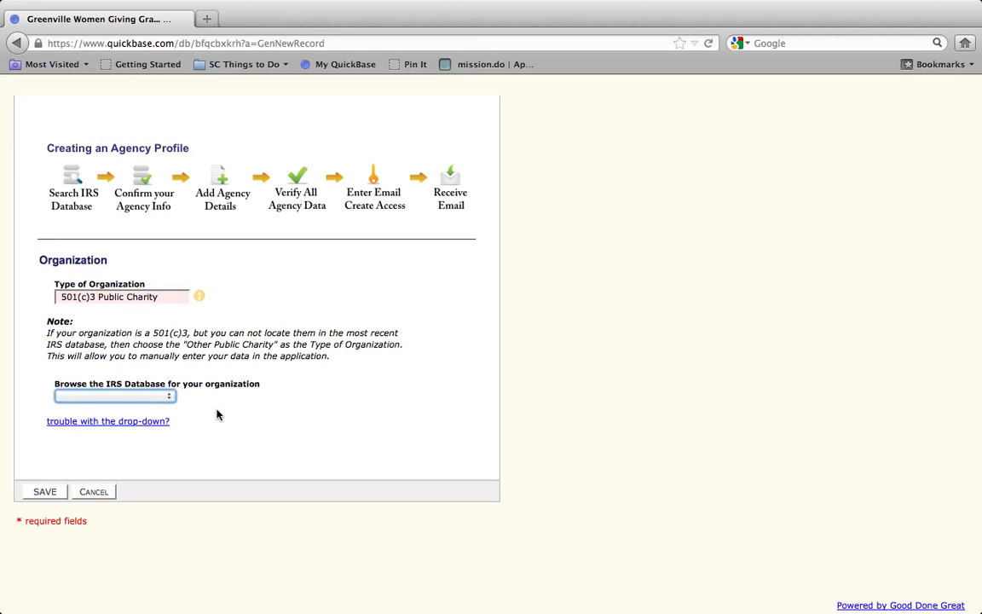
left_click(177, 297)
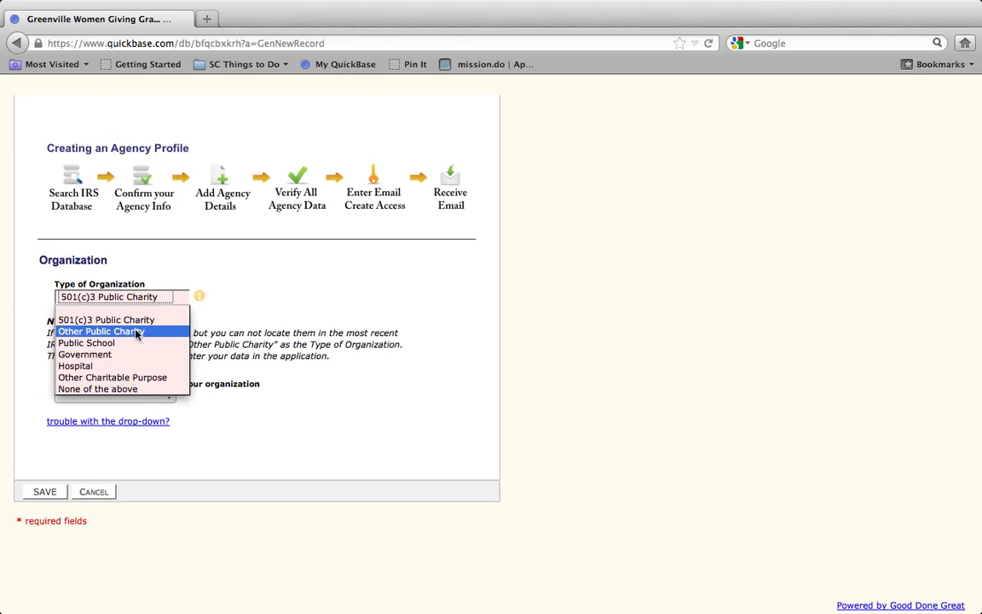
left_click(273, 367)
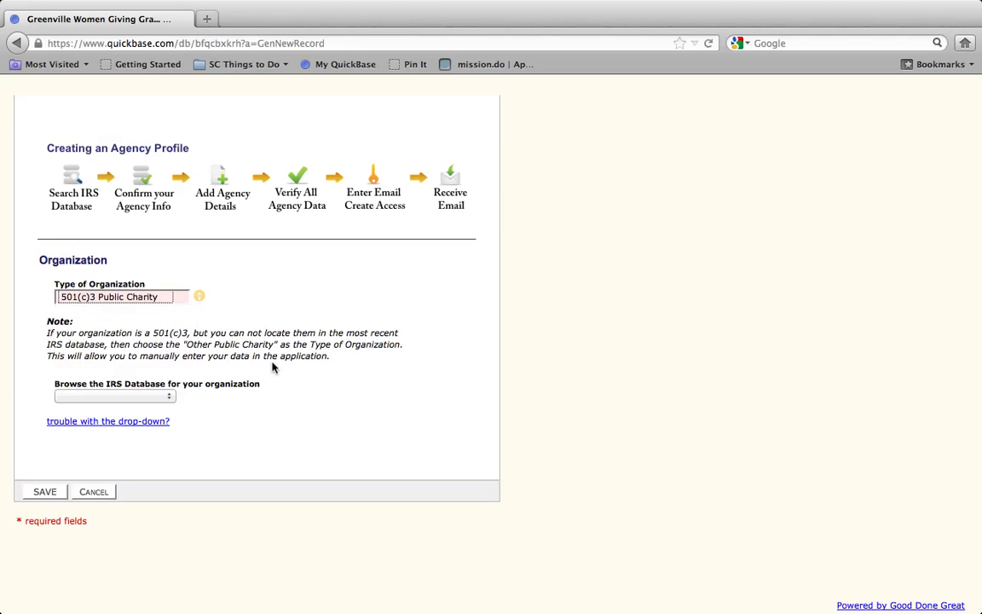
left_click(168, 398)
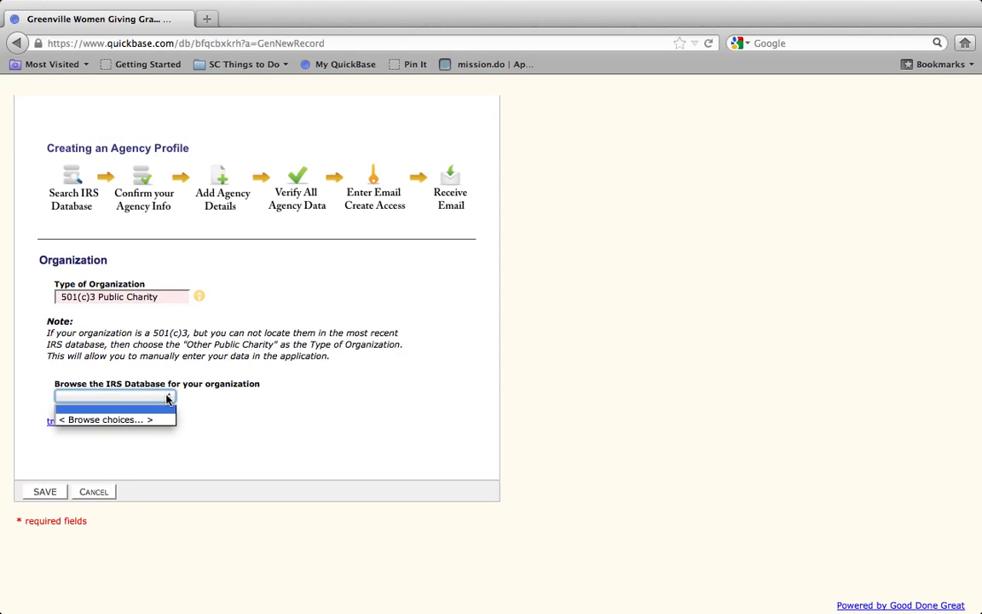
left_click(134, 420)
left_click(128, 423)
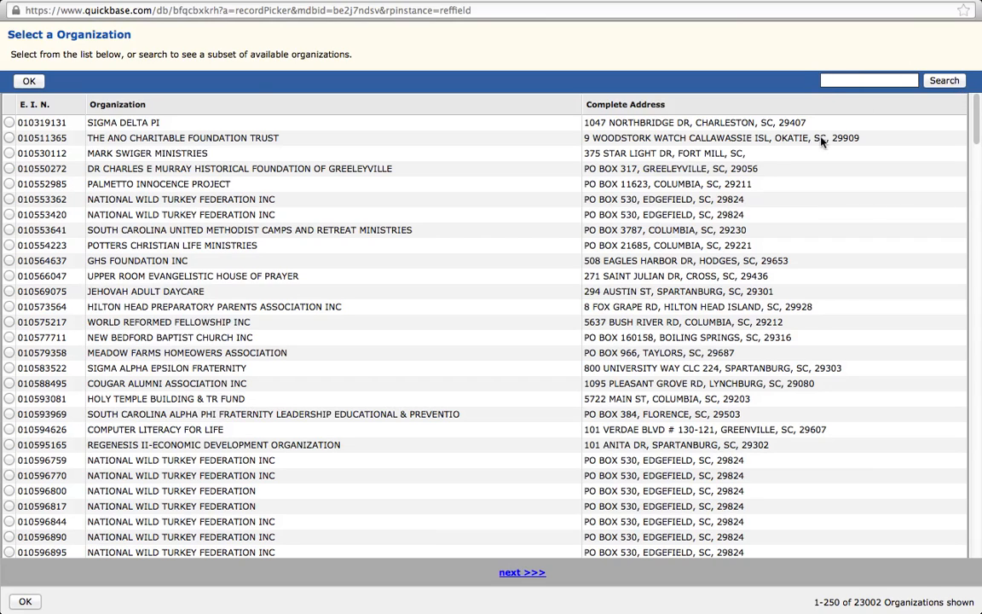
Select South Carolina United Methodist Camps and Retreat Ministries from the IRS list and confirm it
left_click(9, 229)
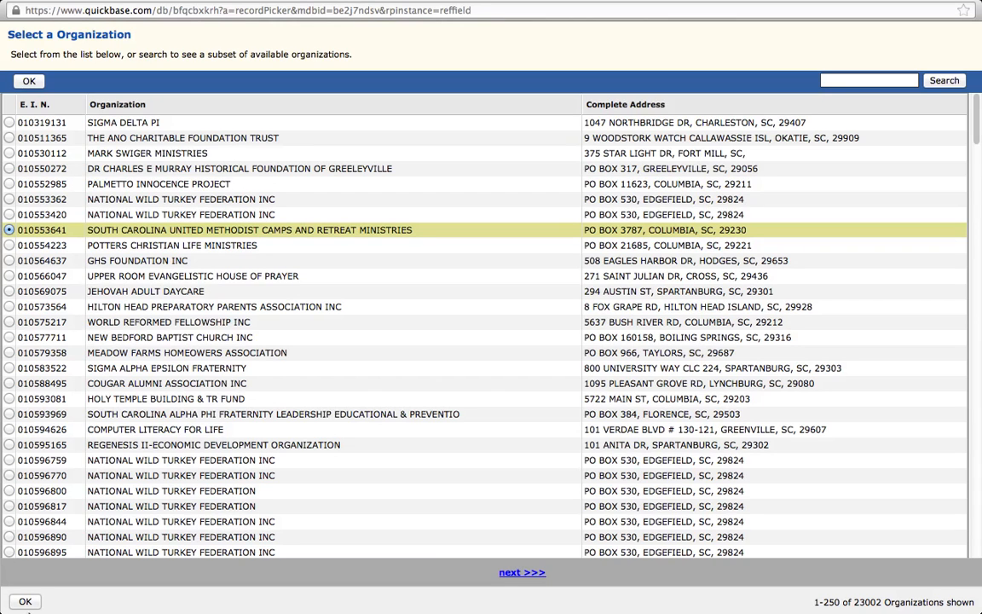
left_click(24, 603)
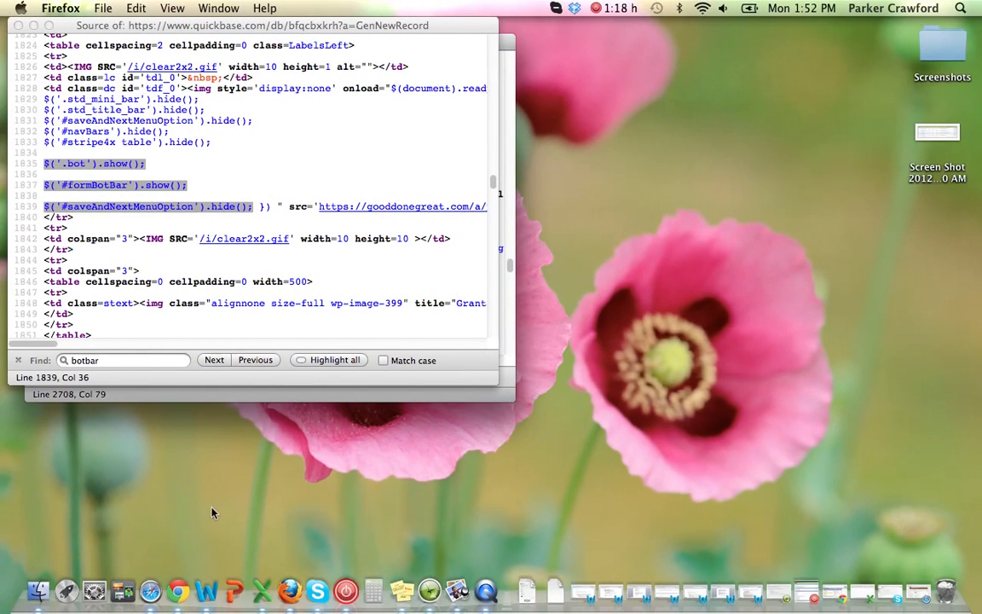
left_click(290, 590)
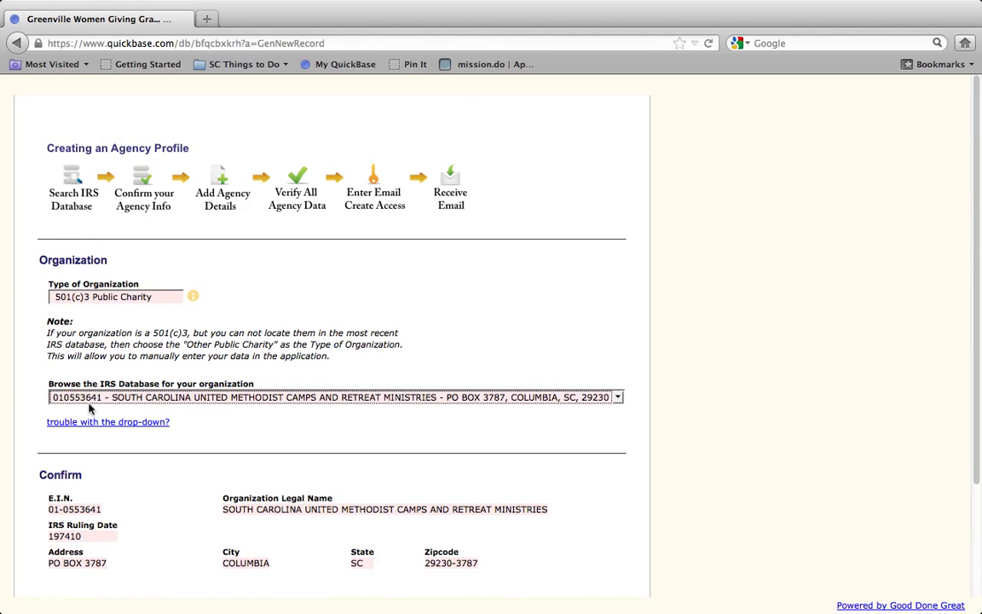
Answer 'Yes - this is my organization' to confirm the looked-up organization
scroll(189, 409, "down", 3)
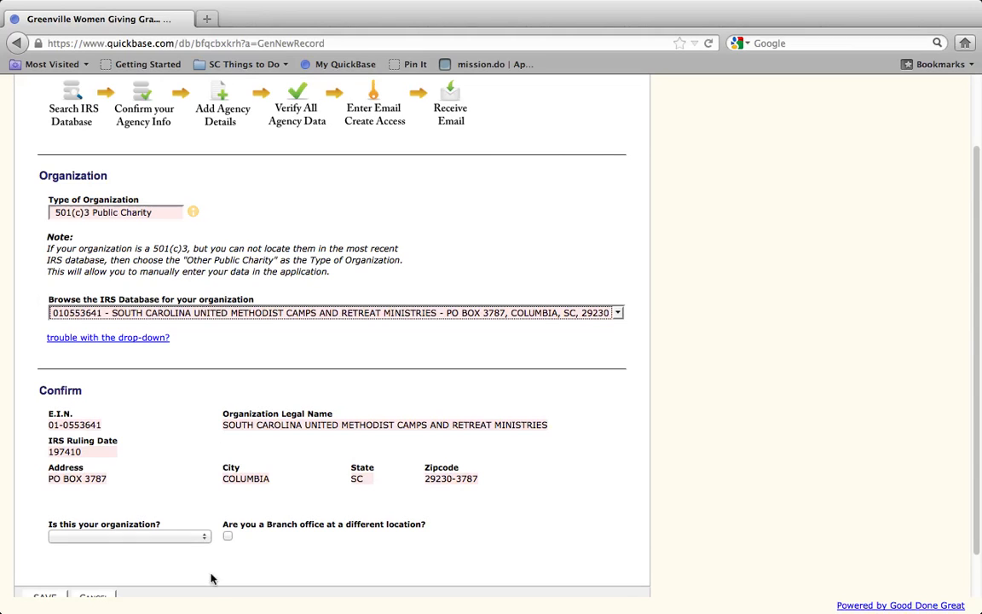
left_click(191, 537)
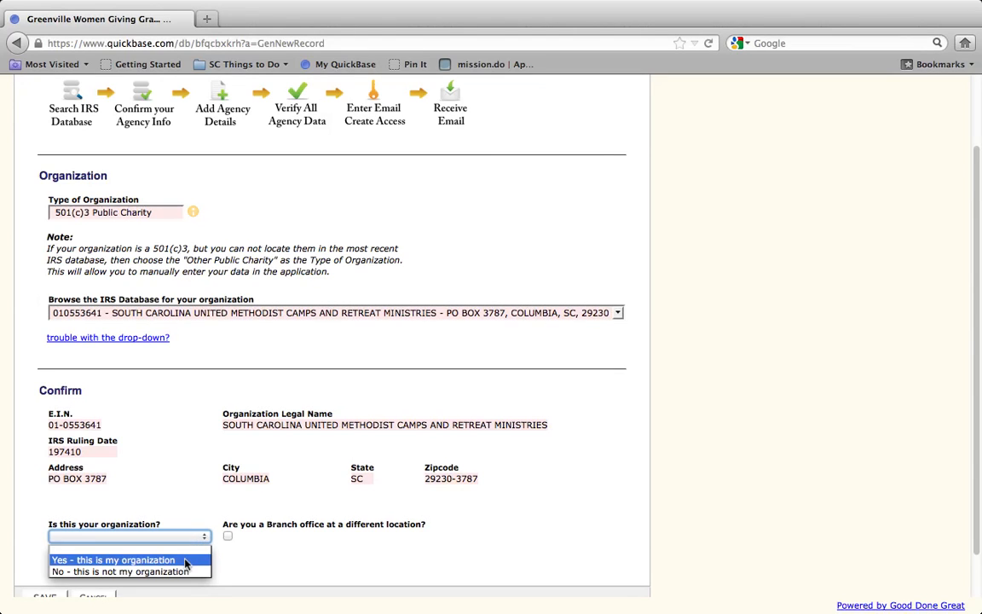
left_click(186, 560)
Change the Type of Organization to Other Public Charity
scroll(297, 537, "down", 5)
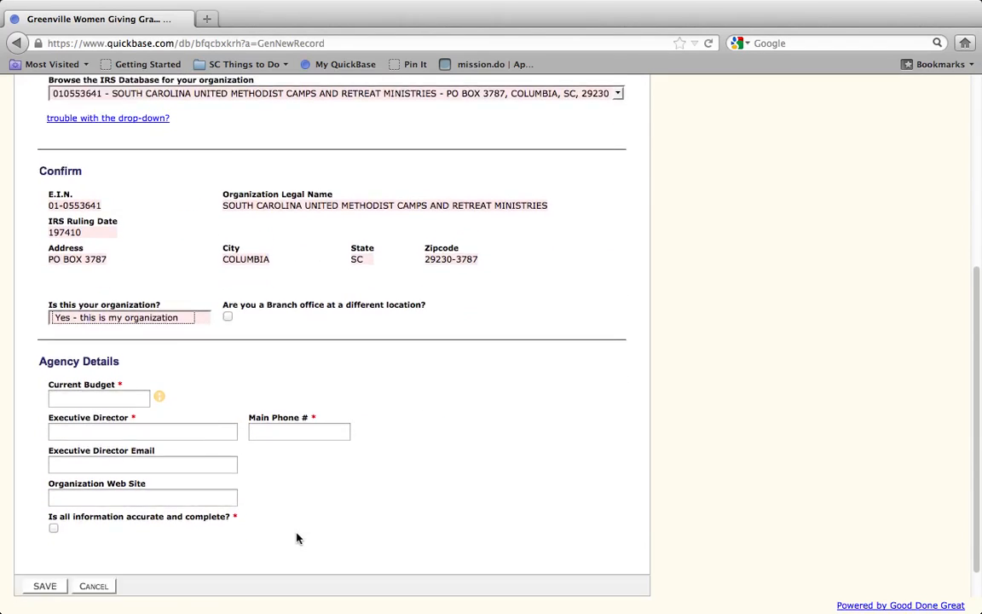
scroll(297, 538, "up", 7)
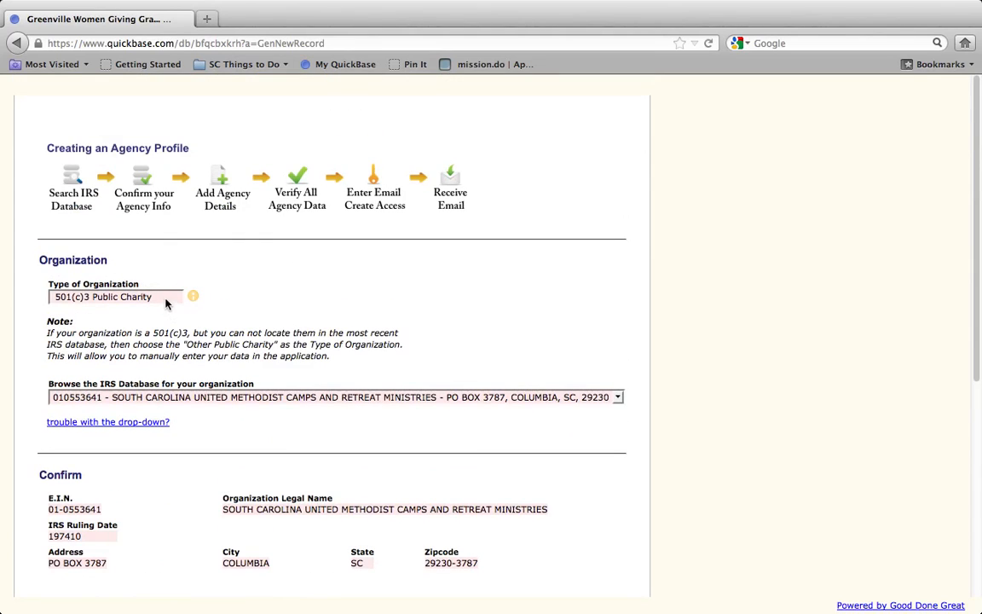
left_click(166, 298)
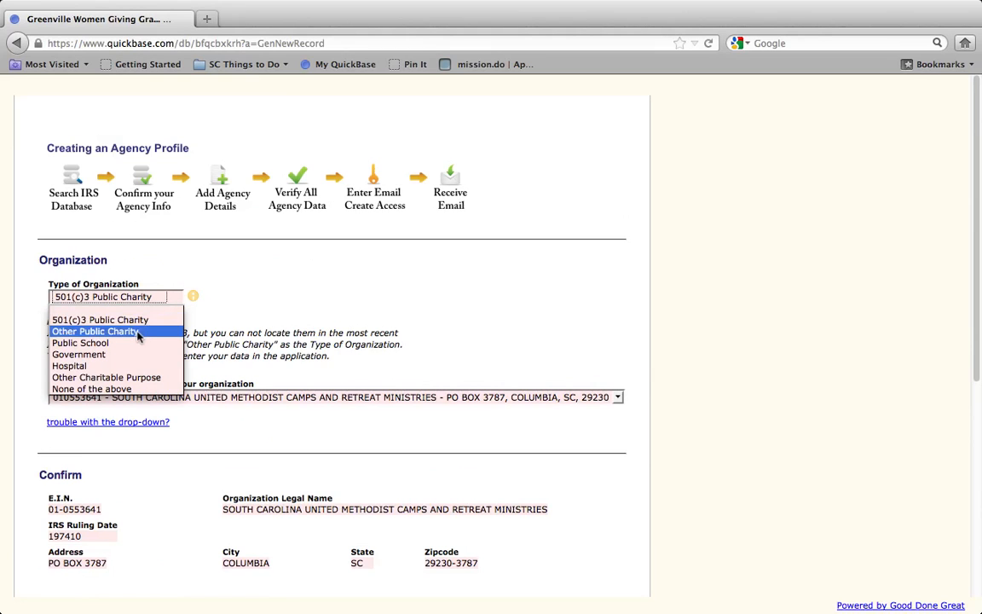
left_click(94, 332)
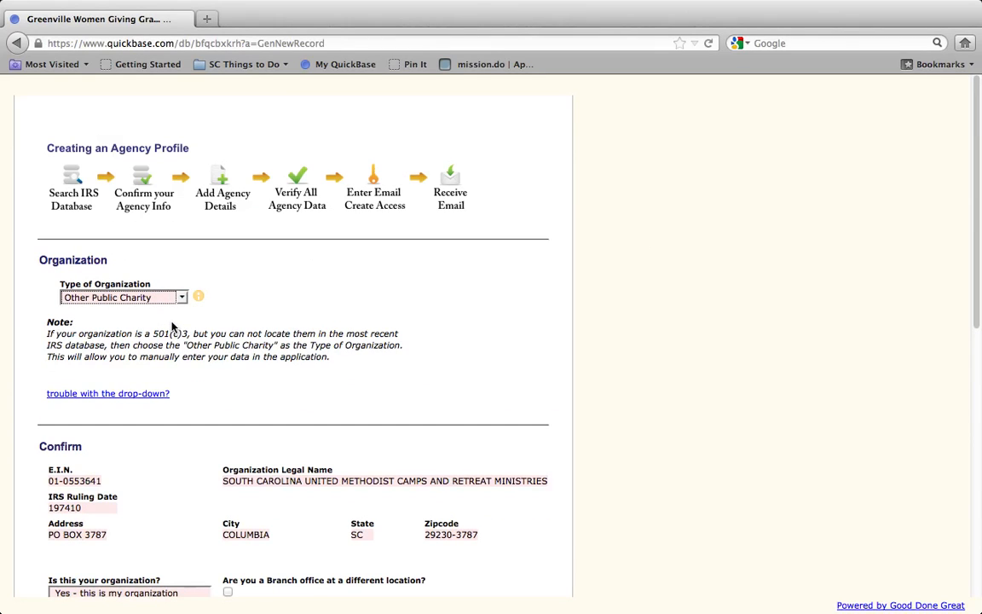
Reload the form discarding entries, reselect Other Public Charity, and go to the Agency (Legal Name) field
left_click(708, 43)
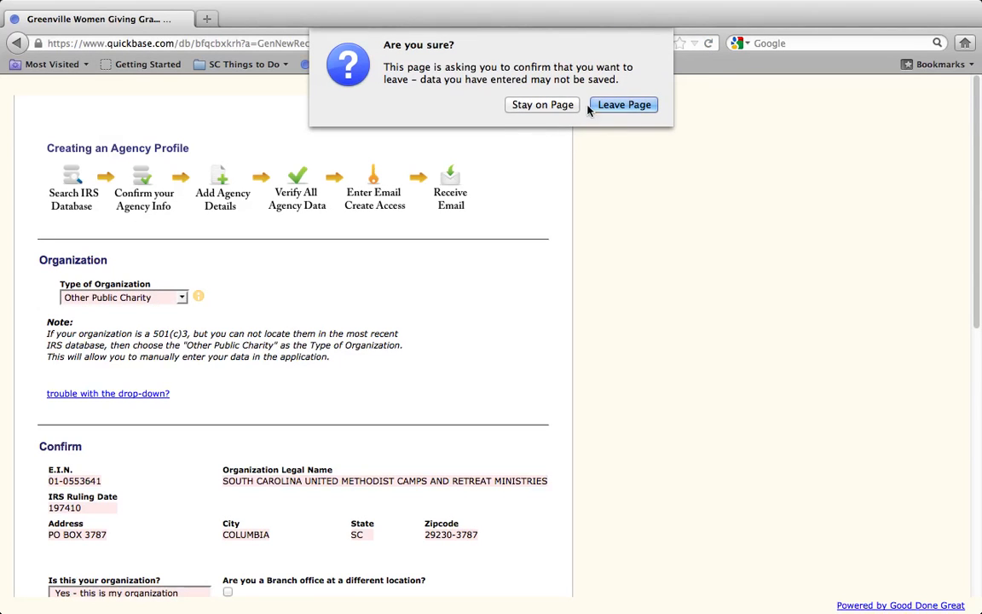
left_click(614, 104)
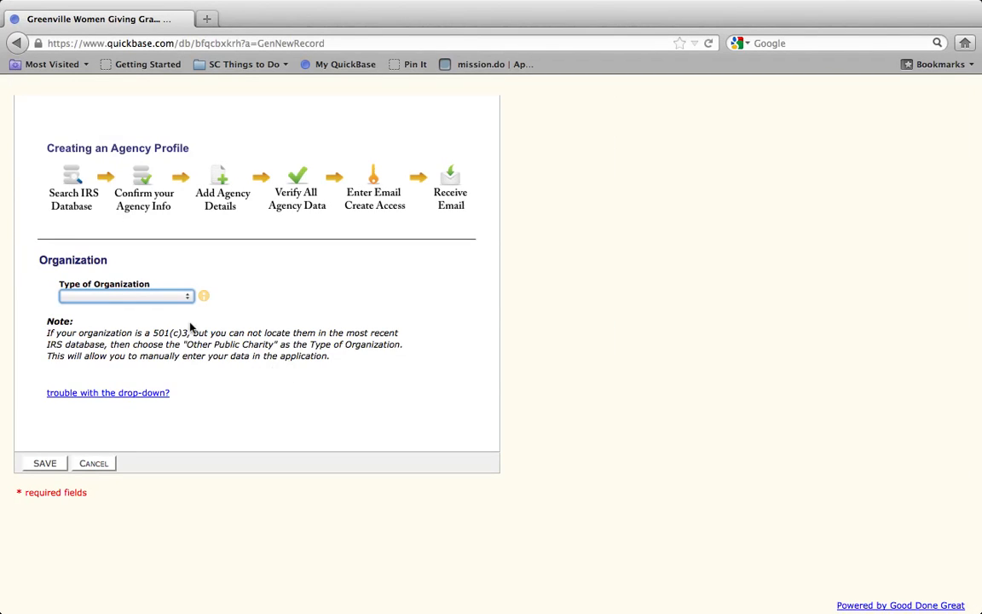
left_click(172, 296)
left_click(172, 333)
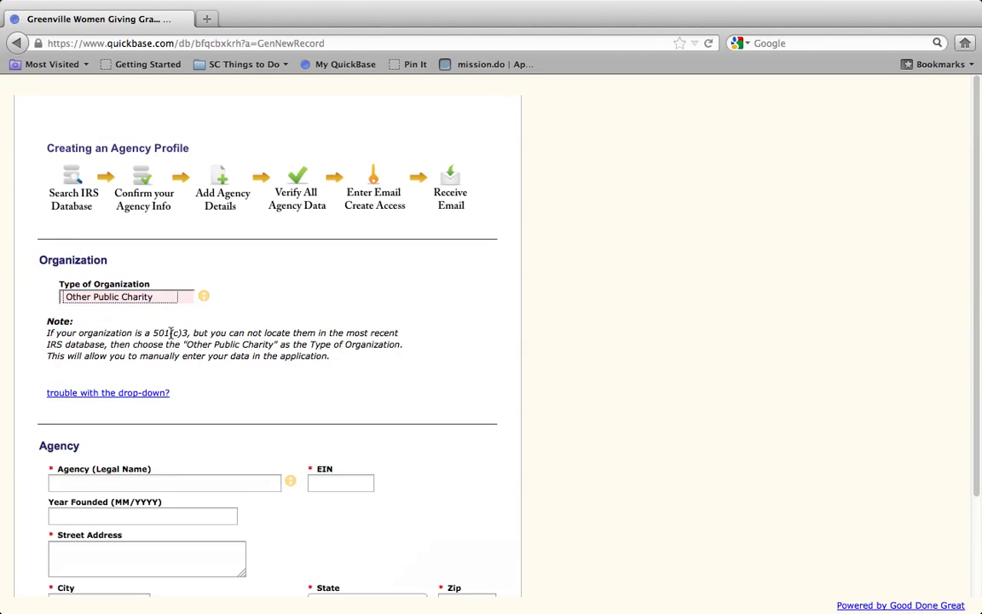
scroll(202, 417, "down", 3)
left_click(222, 370)
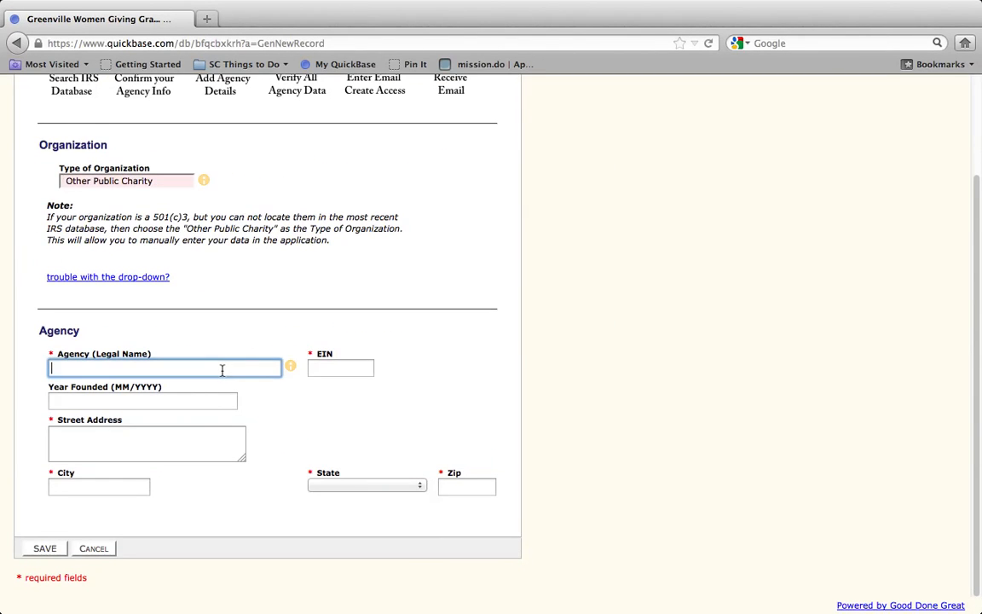
Enter agency name GDG Organization, its EIN, and year founded 2003
type("GDG ")
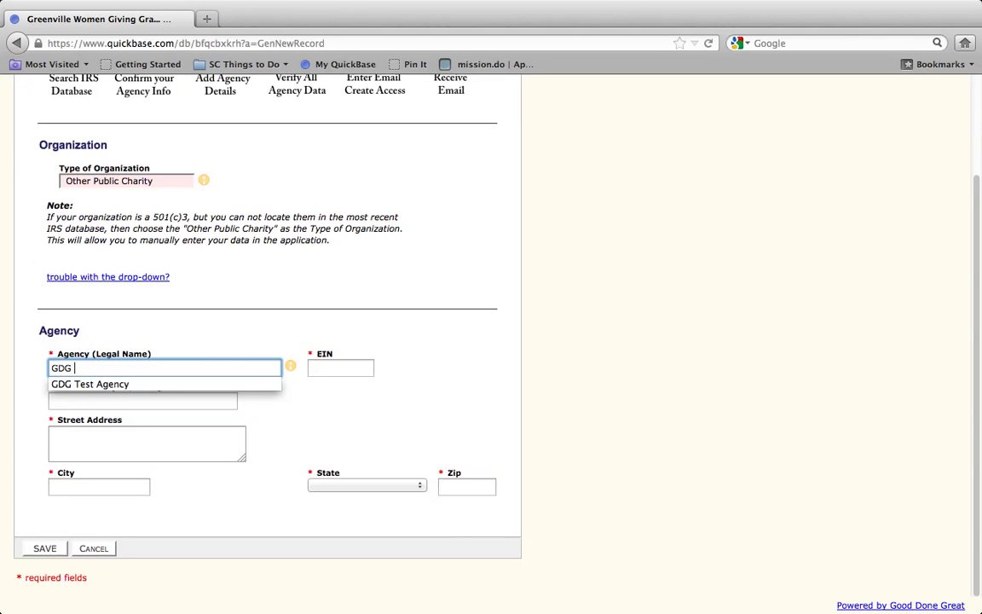
type("Organization")
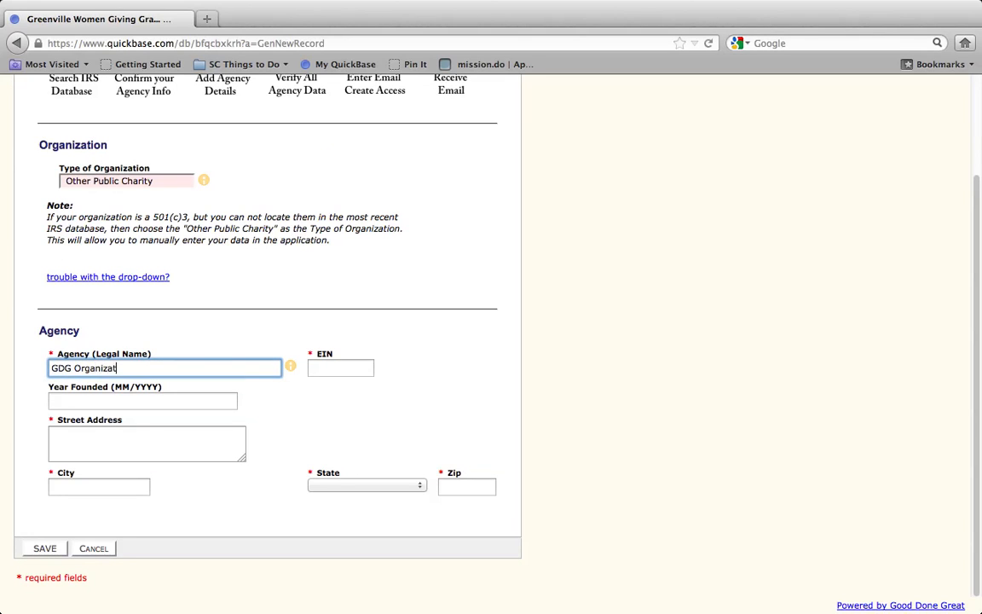
key("Tab")
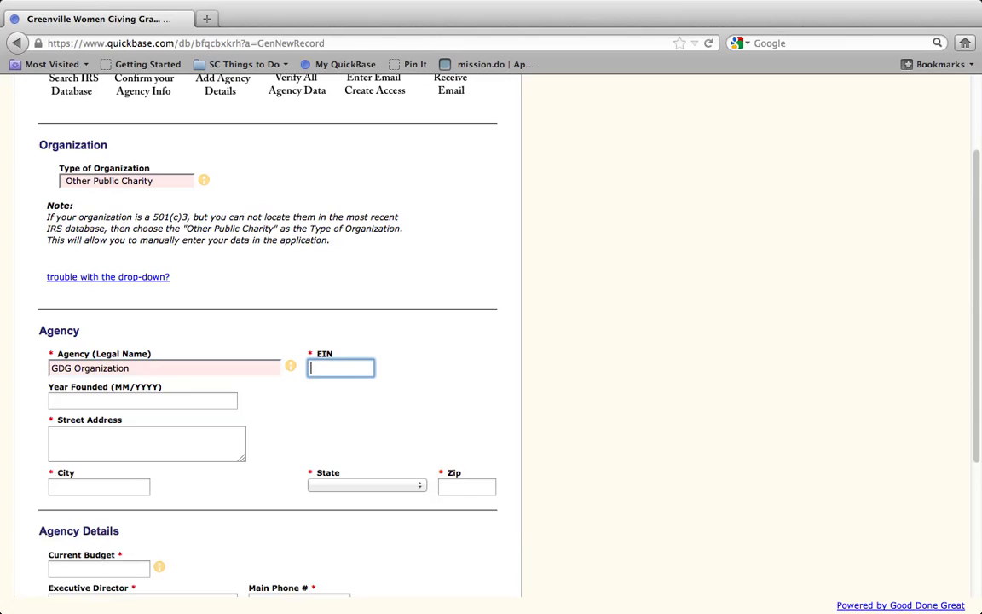
type("09-9999999")
key("Tab")
type("2003")
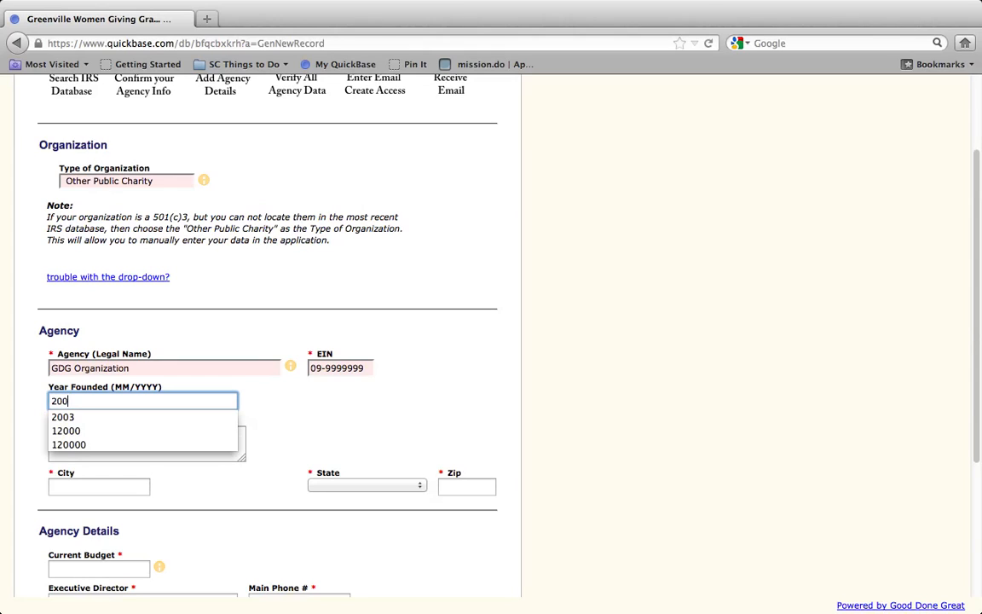
key("Tab")
Fill in the agency's street address, city, state and zip code
type("12")
key("BackSpace")
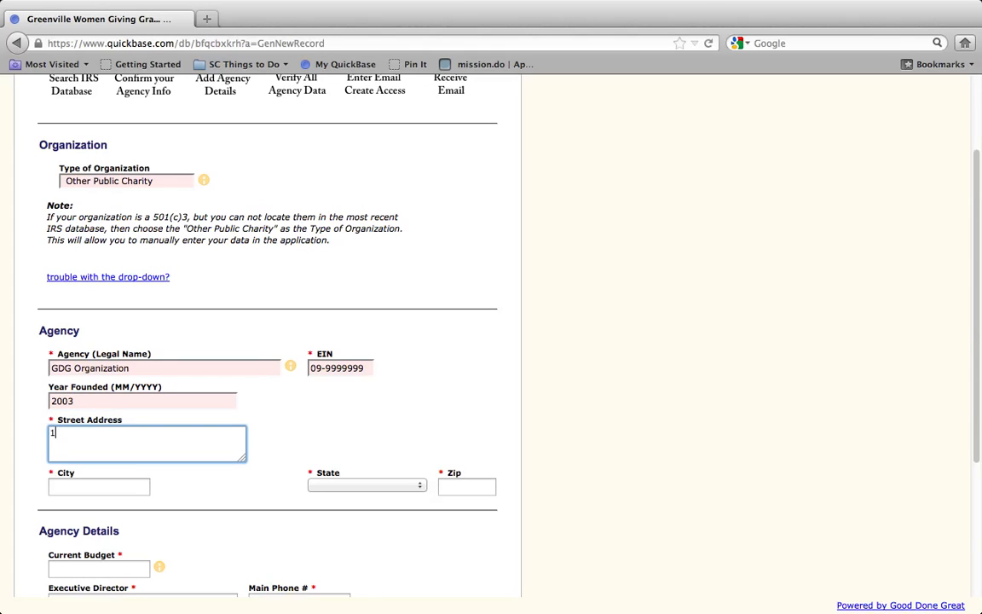
type("Testville Dr")
key("Tab")
type("Gr")
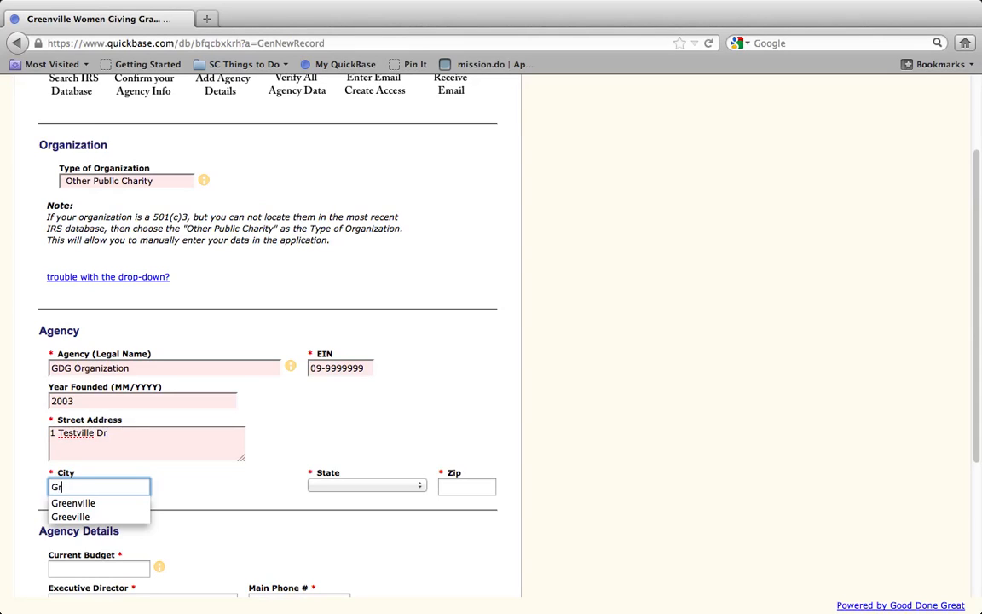
type("eenvile")
key("BackSpace")
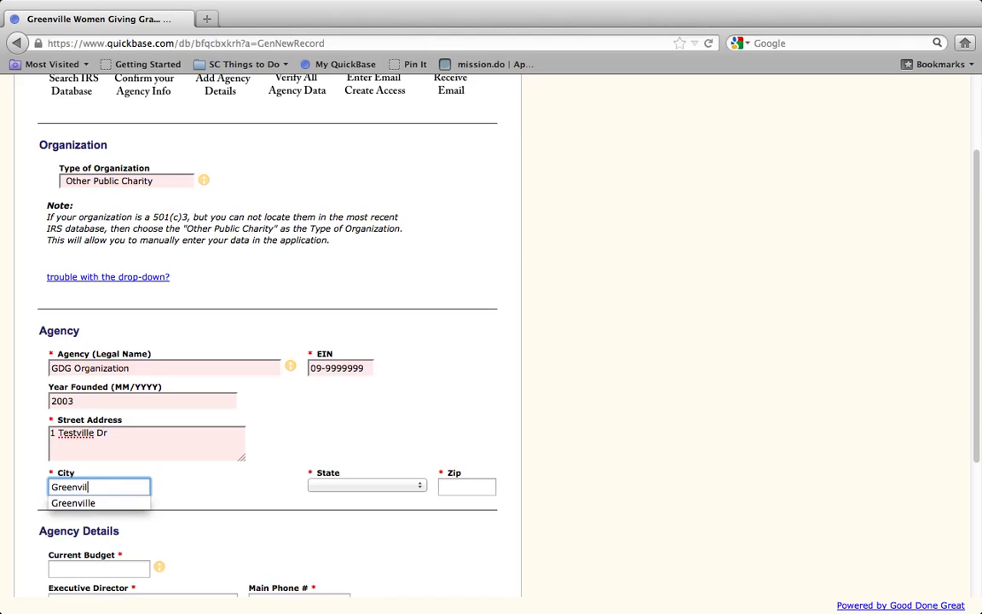
type("le")
key("Tab")
key("s")
key("Tab")
type("29607")
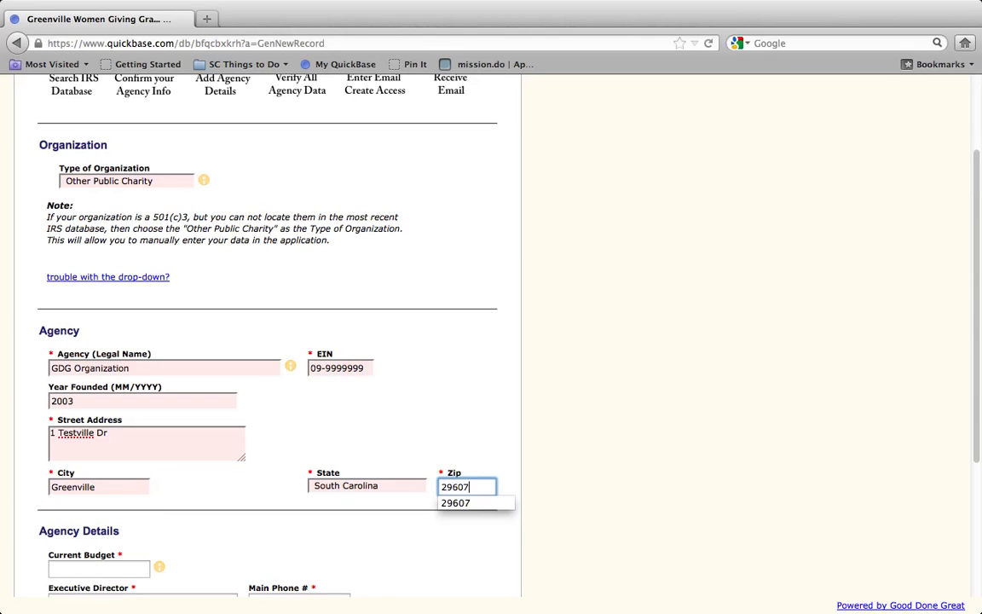
key("Tab")
scroll(220, 359, "down", 5)
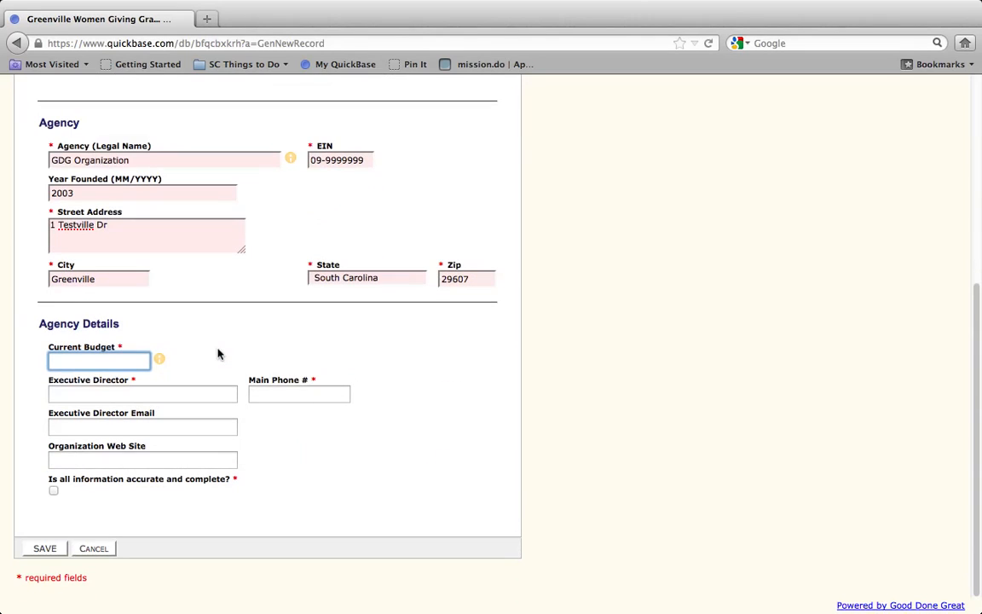
Set Current Budget to 1000000 and fill in the executive director's name and main phone number
left_click(145, 361)
left_click(79, 379)
left_click(78, 392)
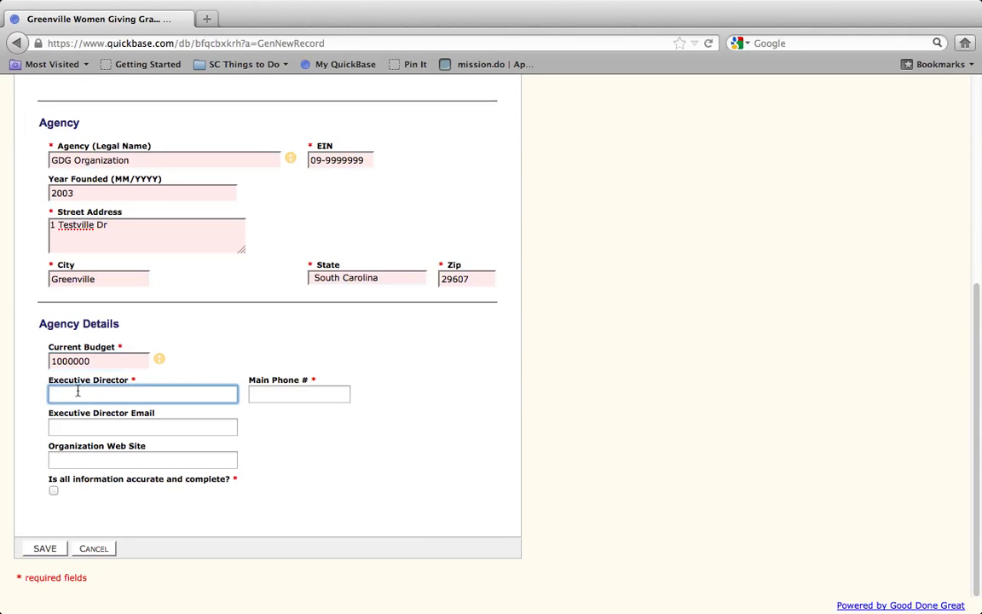
type("Mary")
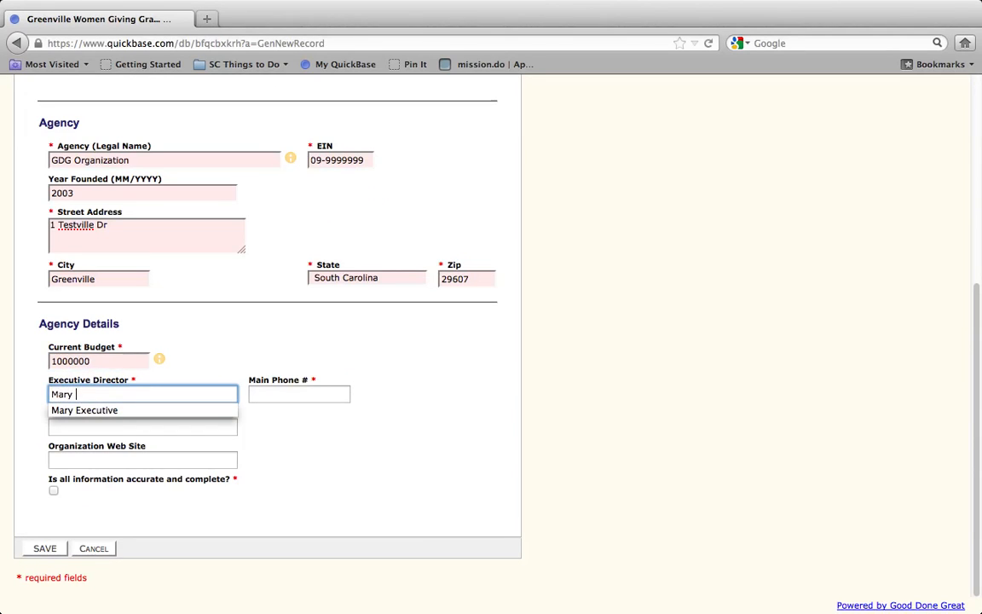
left_click(85, 410)
left_click(274, 400)
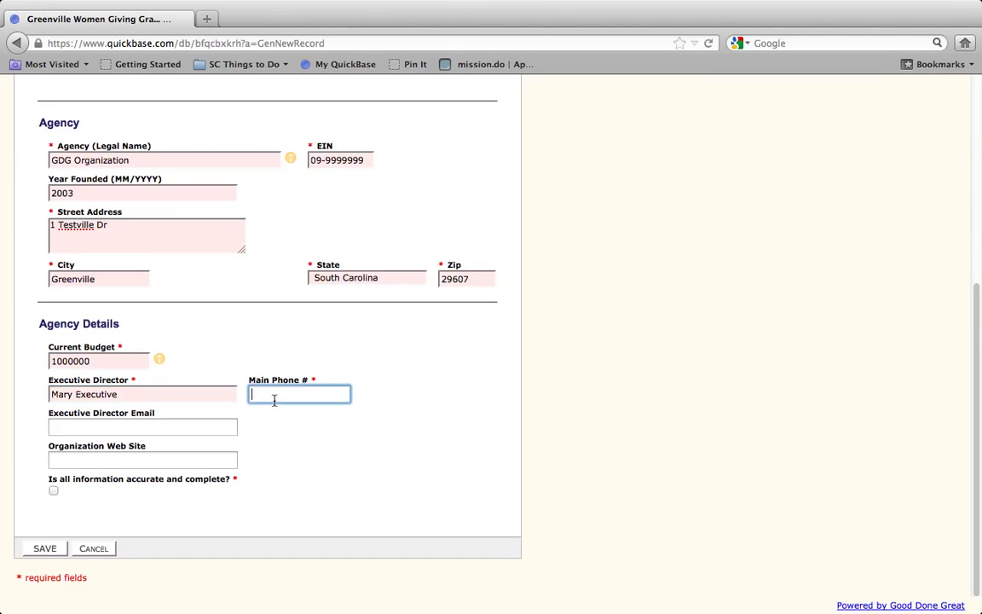
type("888-8")
type("88-8")
key("BackSpace")
type("-8888")
key("Tab")
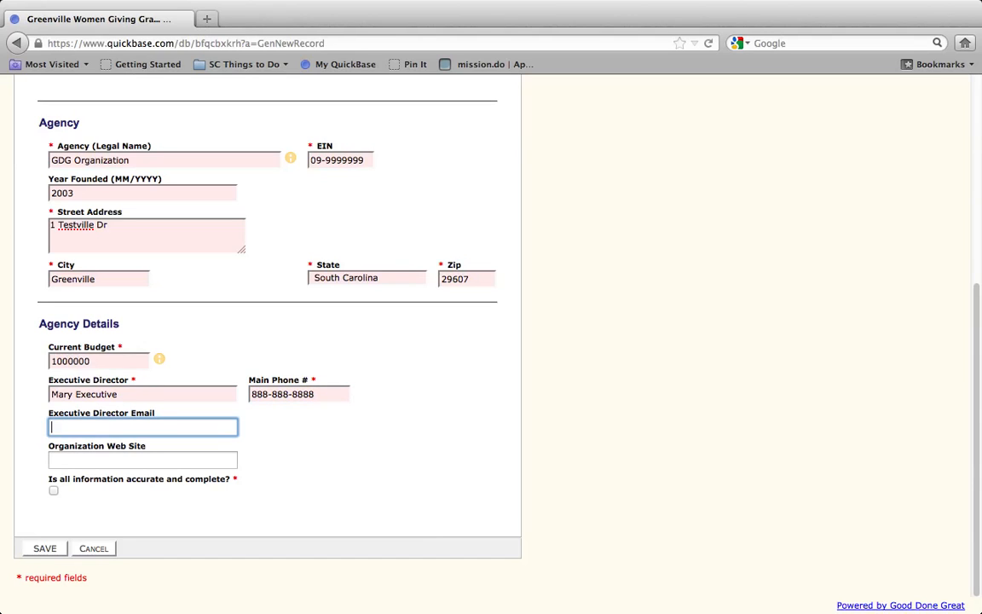
type("mary")
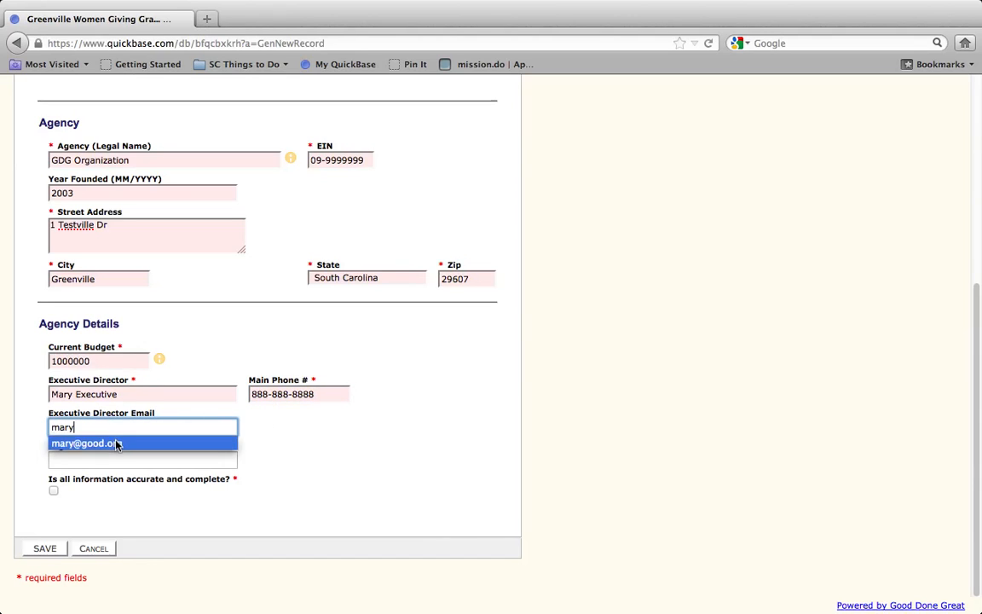
left_click(117, 444)
left_click(102, 460)
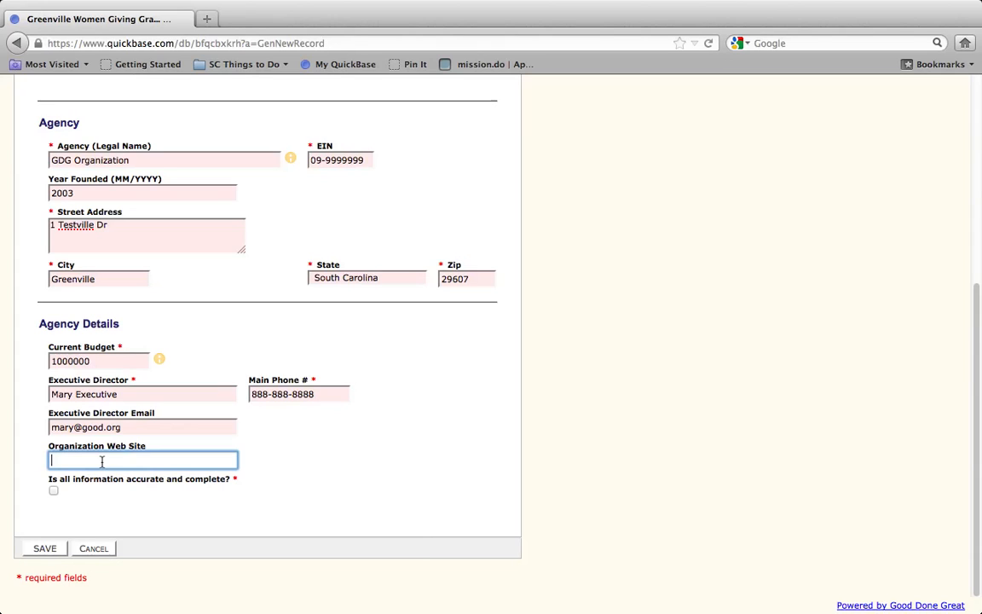
type("www.")
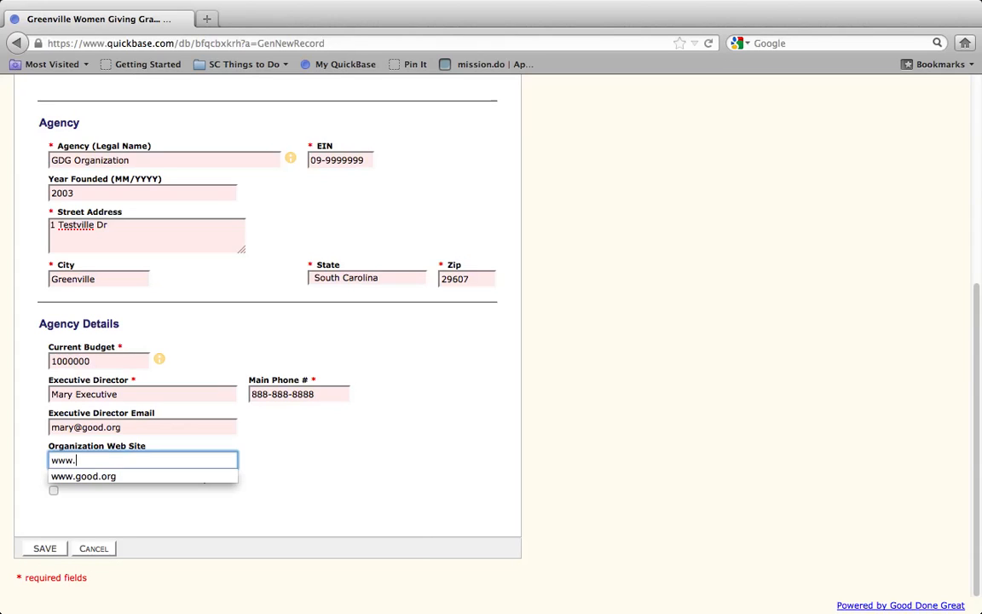
type("good.org")
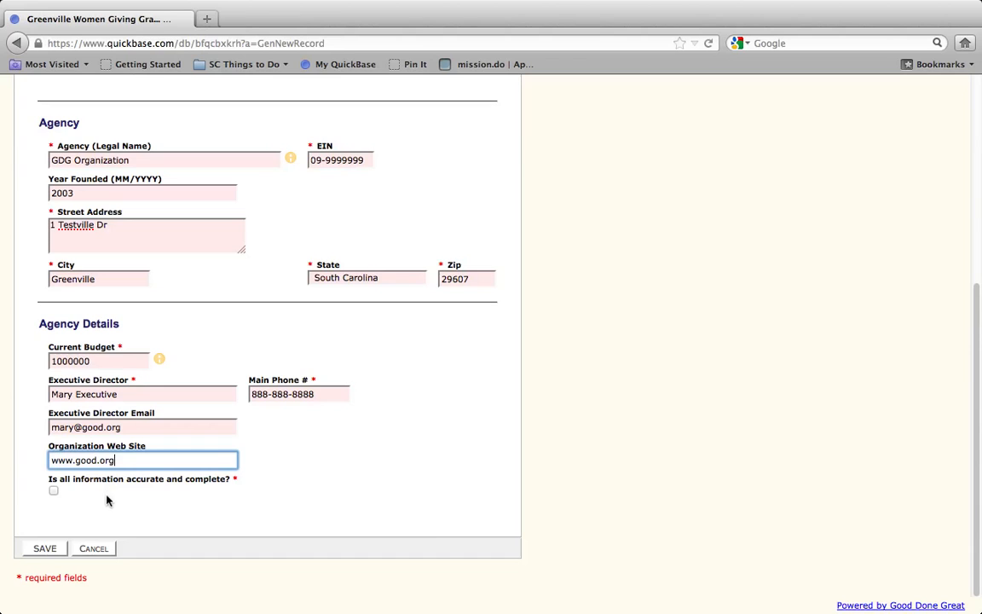
left_click(53, 491)
scroll(346, 468, "down", 2)
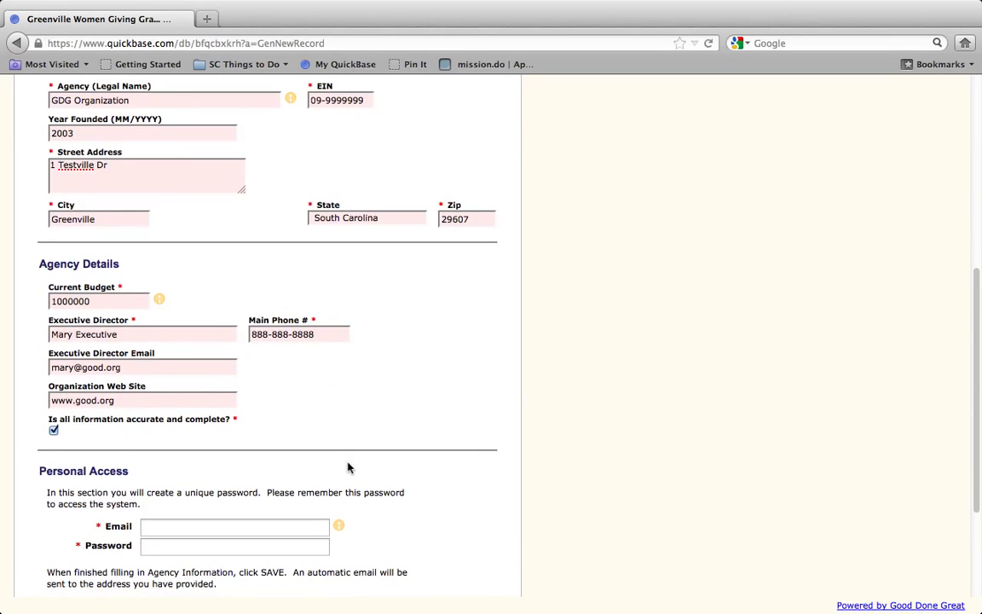
Enter the login e-mail and the account password in the Personal Access section
scroll(348, 466, "down", 1)
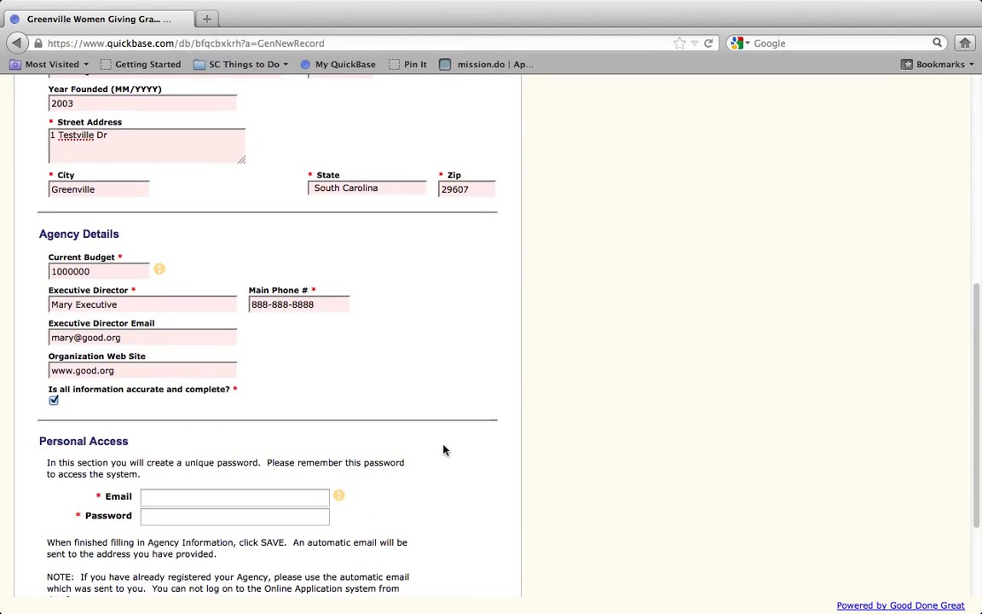
scroll(442, 449, "down", 2)
scroll(443, 449, "down", 2)
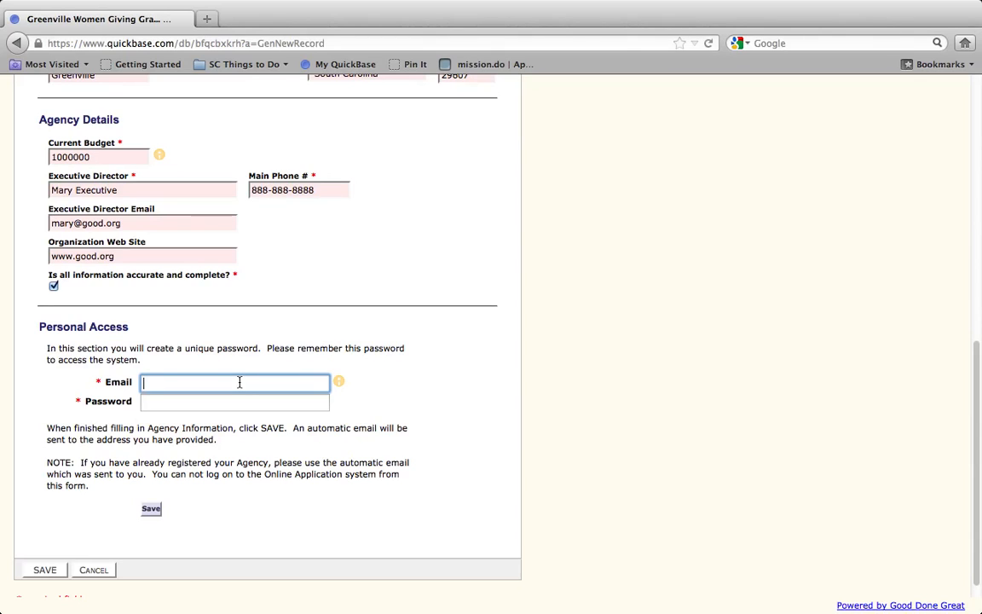
type("goo")
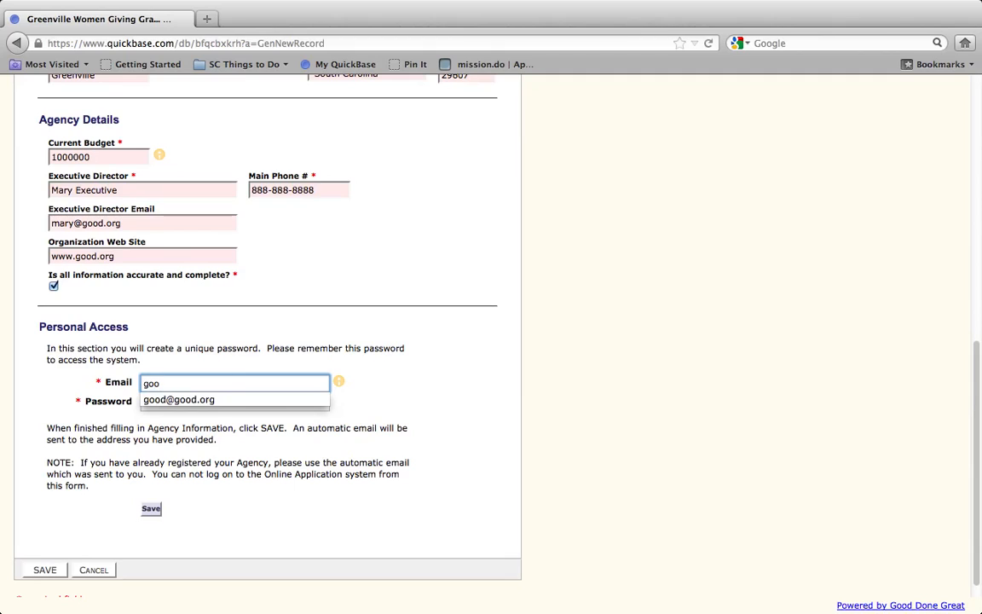
left_click(204, 401)
left_click(209, 403)
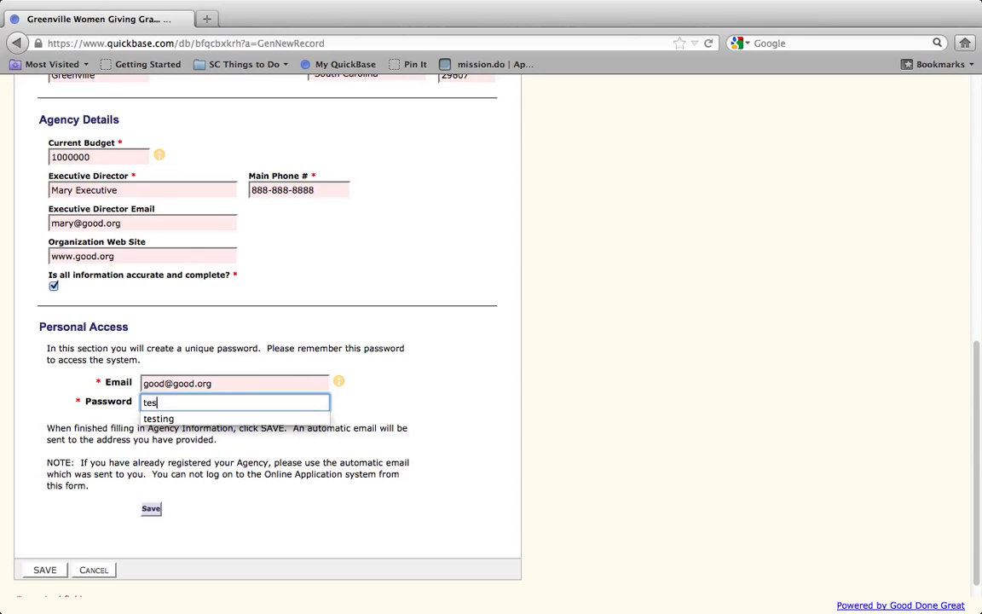
type("testing")
left_click(344, 447)
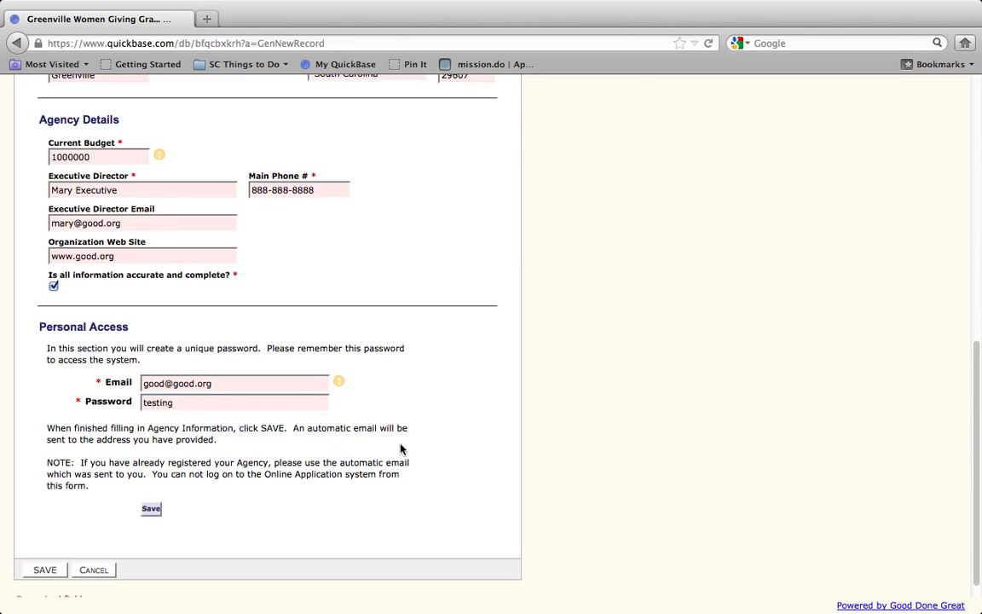
Save the new agency record, then open the agency log-in form and enter the login e-mail
left_click(47, 570)
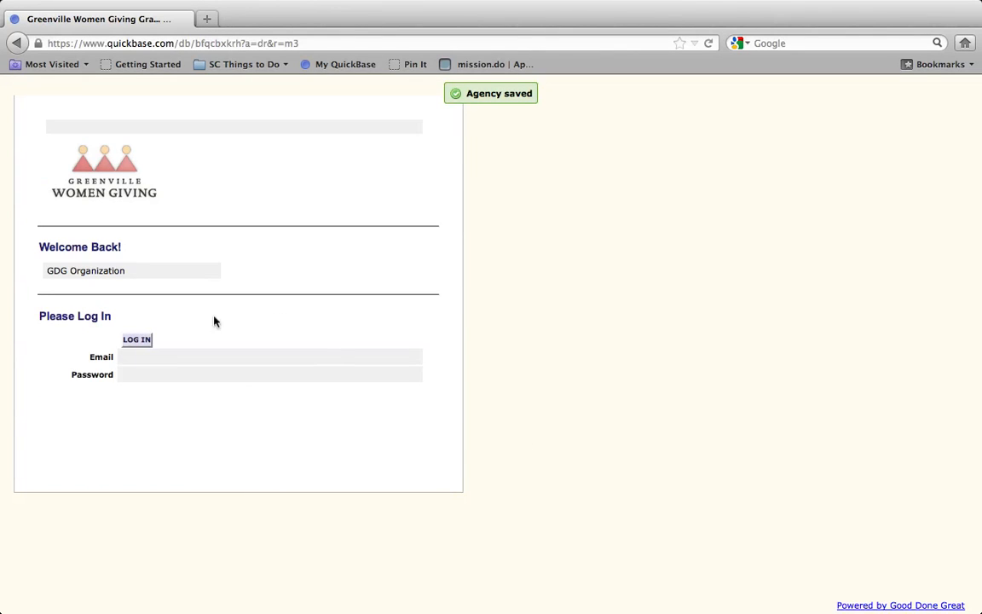
left_click(137, 340)
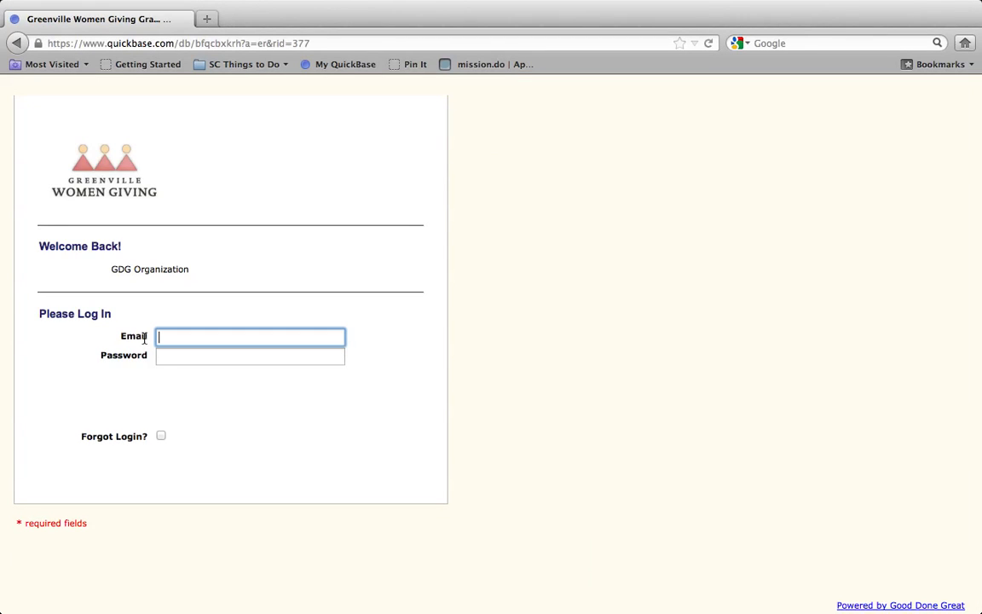
Type the account password and log in as the agency
key("Tab")
type("t")
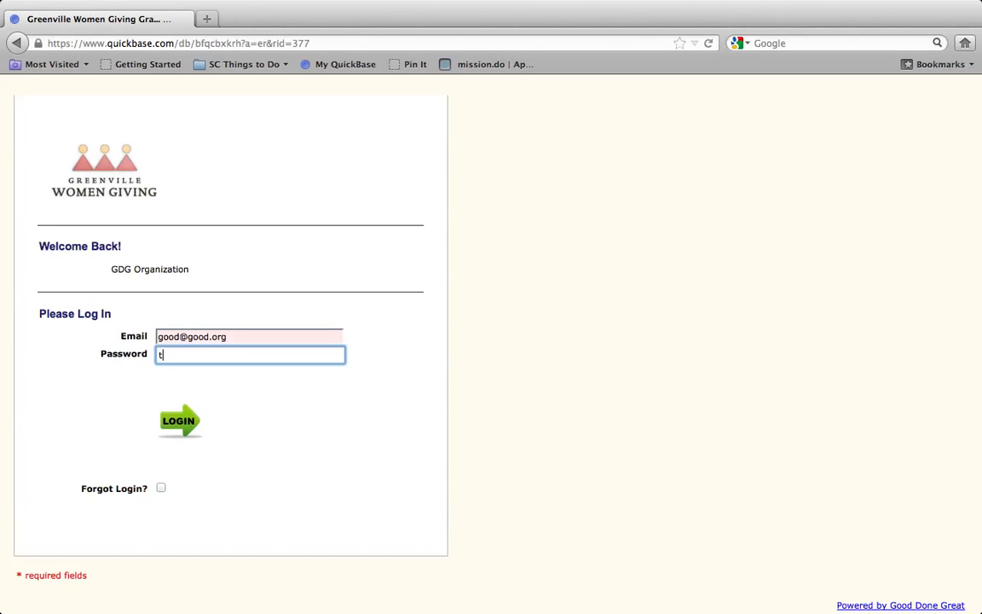
type("esting")
key("Return")
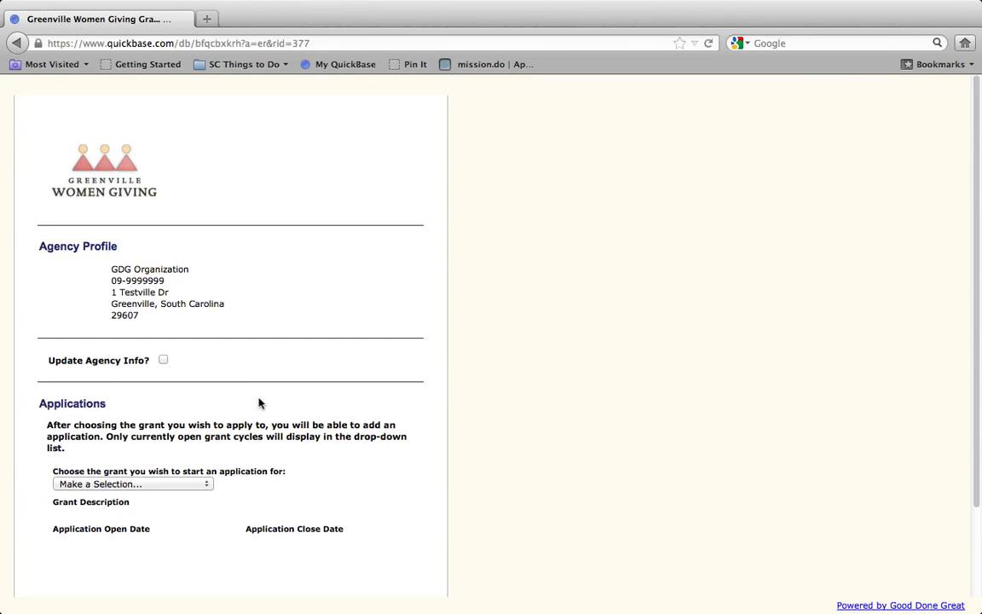
Toggle Update Agency Info on and off, then choose the Greenville Women Giving 2013 grant
scroll(260, 404, "down", 1)
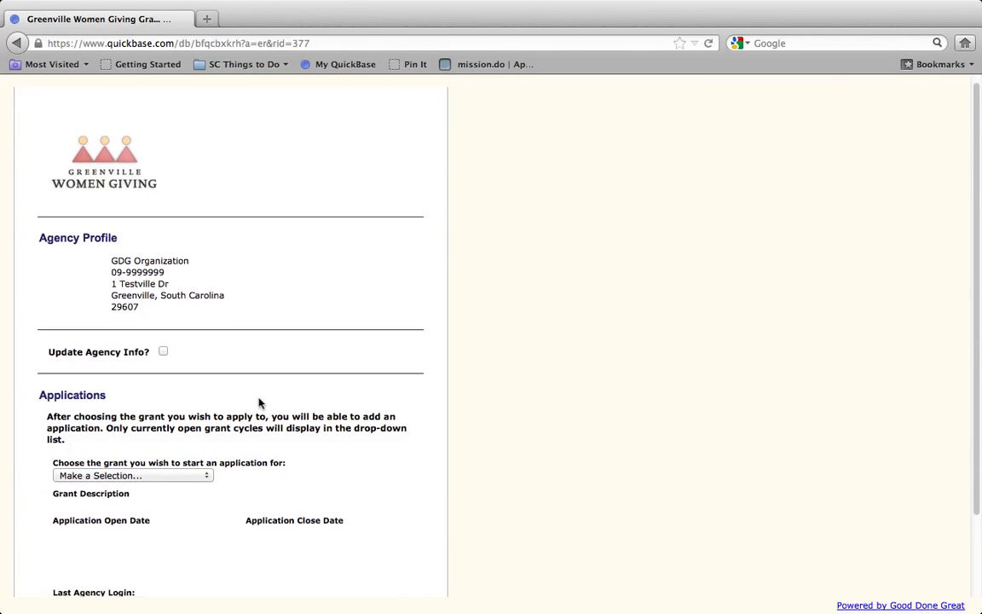
left_click(164, 352)
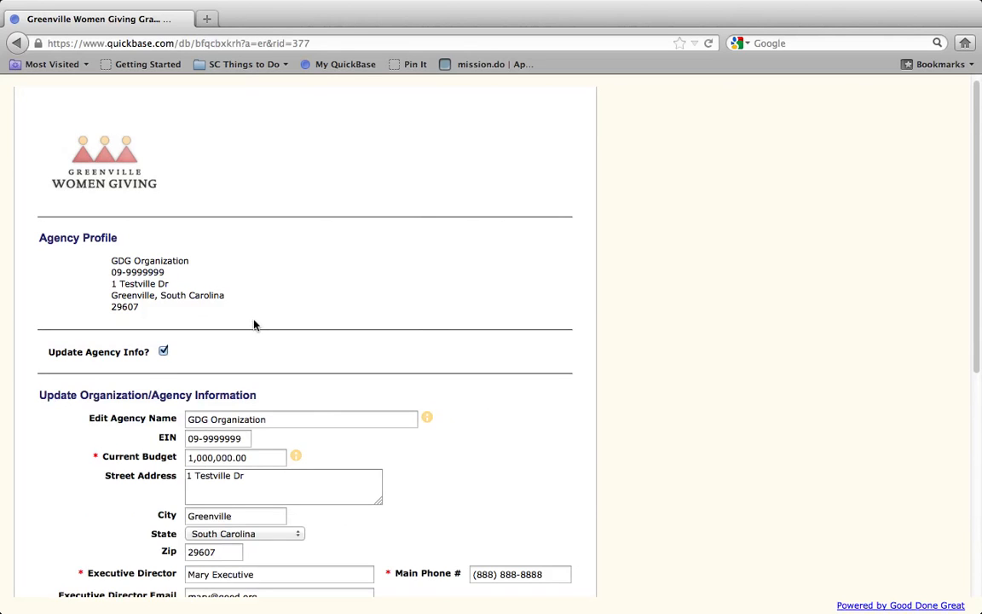
scroll(253, 323, "down", 5)
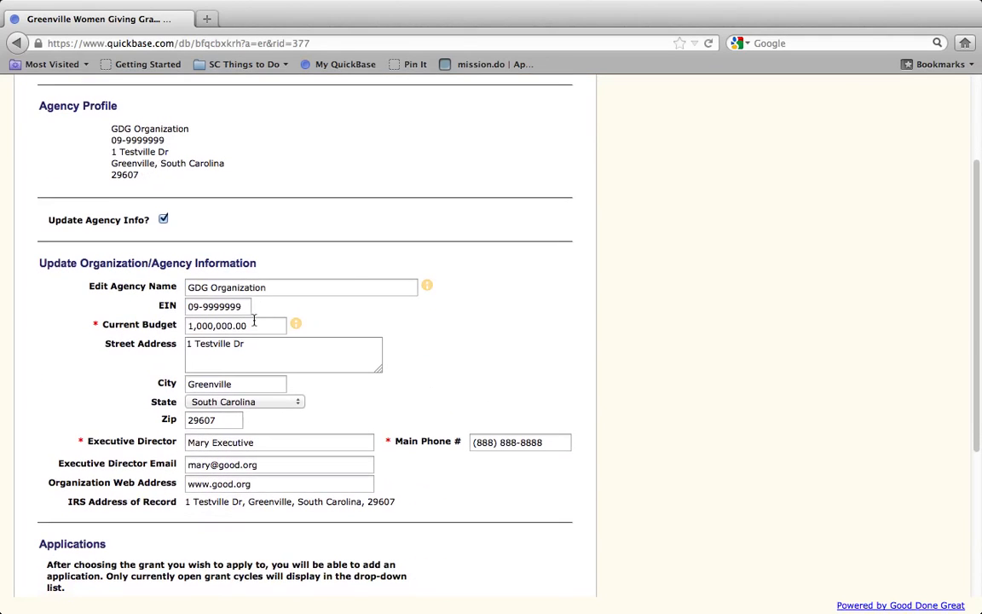
left_click(162, 219)
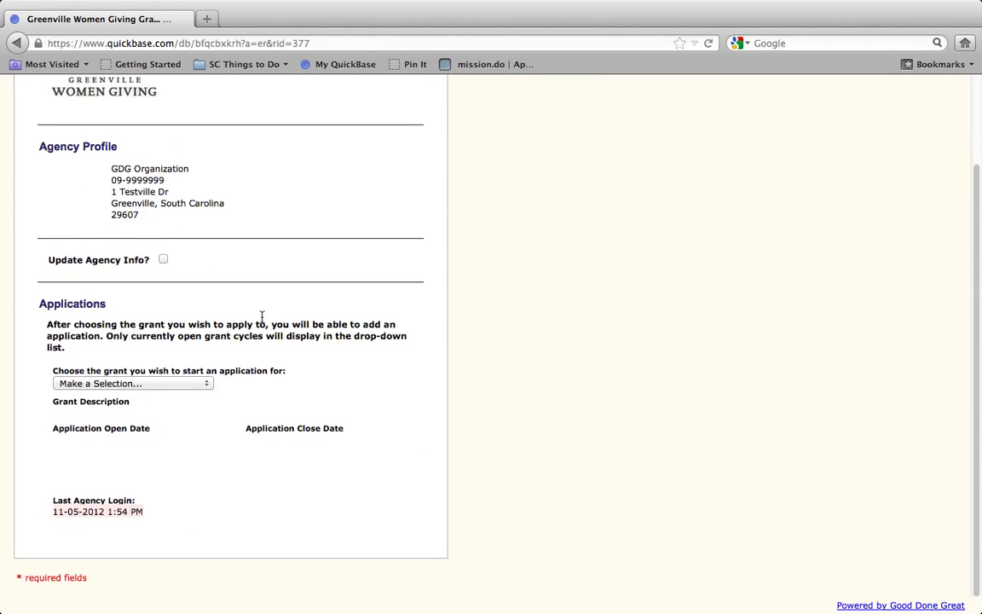
left_click(203, 385)
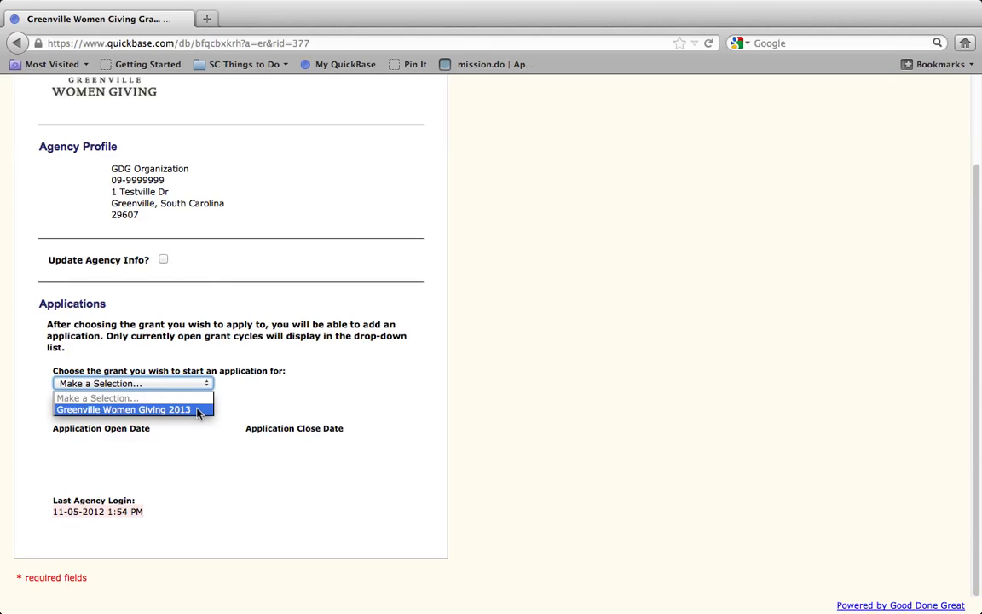
left_click(198, 412)
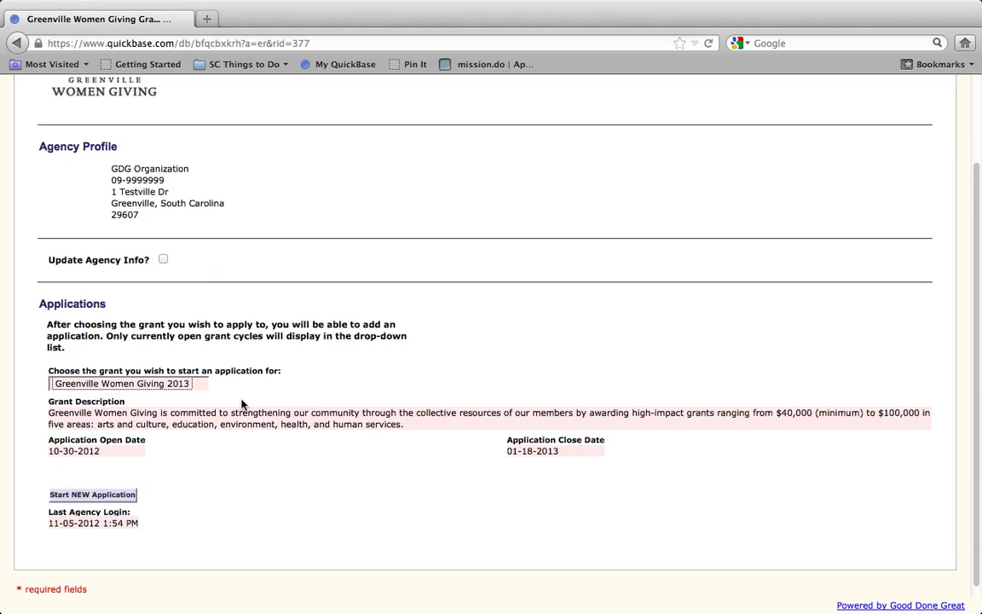
scroll(255, 435, "down", 1)
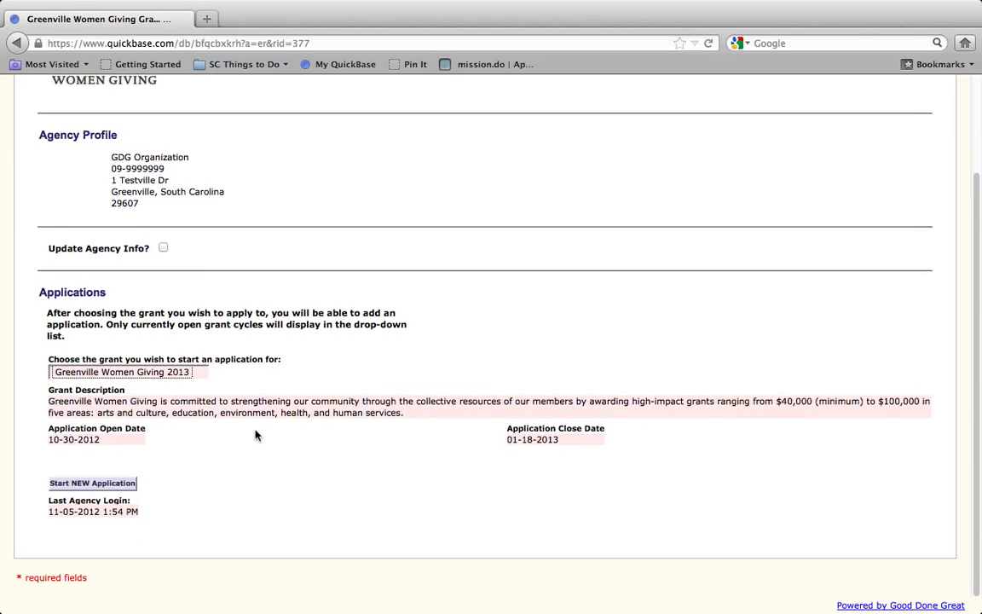
Start a new application for this grant after saving the agency details, then review the organization's address and phone
left_click(116, 484)
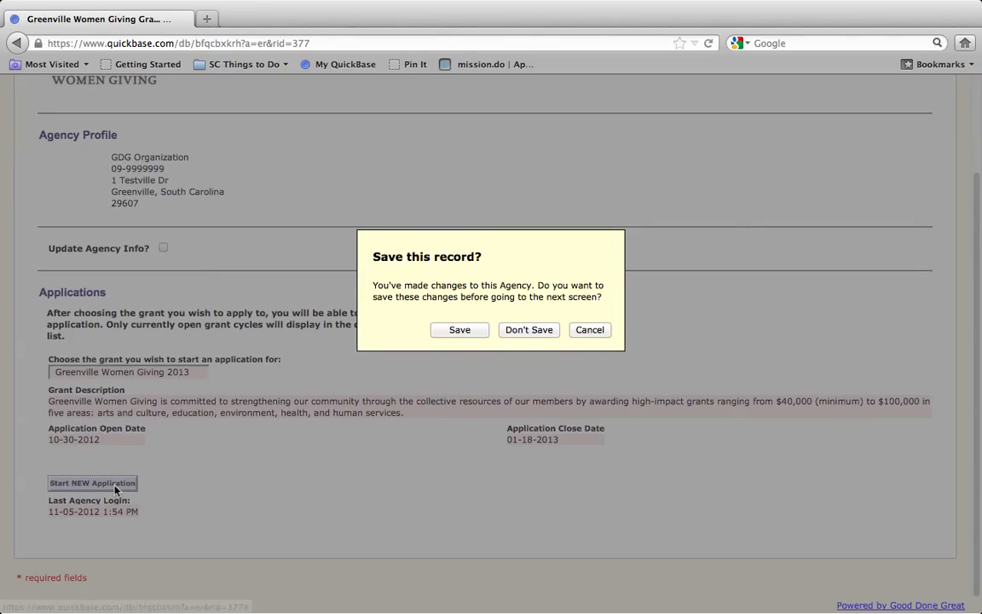
left_click(465, 335)
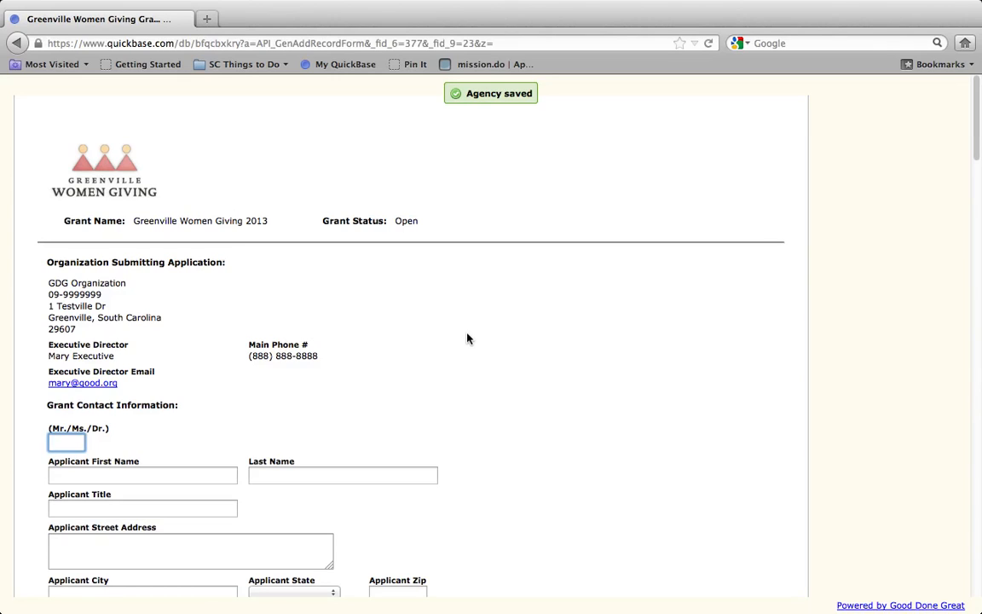
left_click(50, 288)
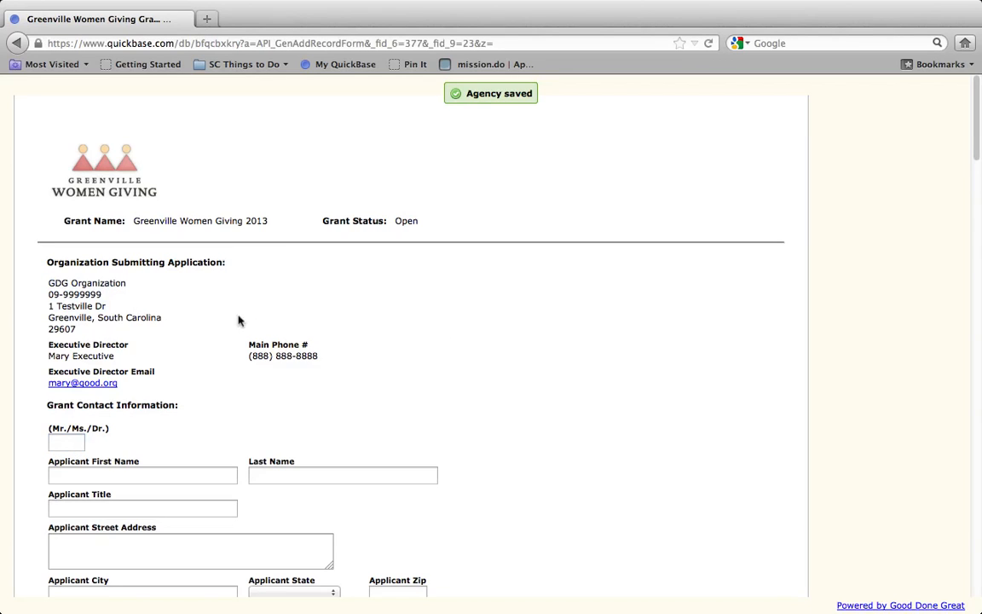
left_click_drag(239, 321, 304, 381)
left_click(307, 384)
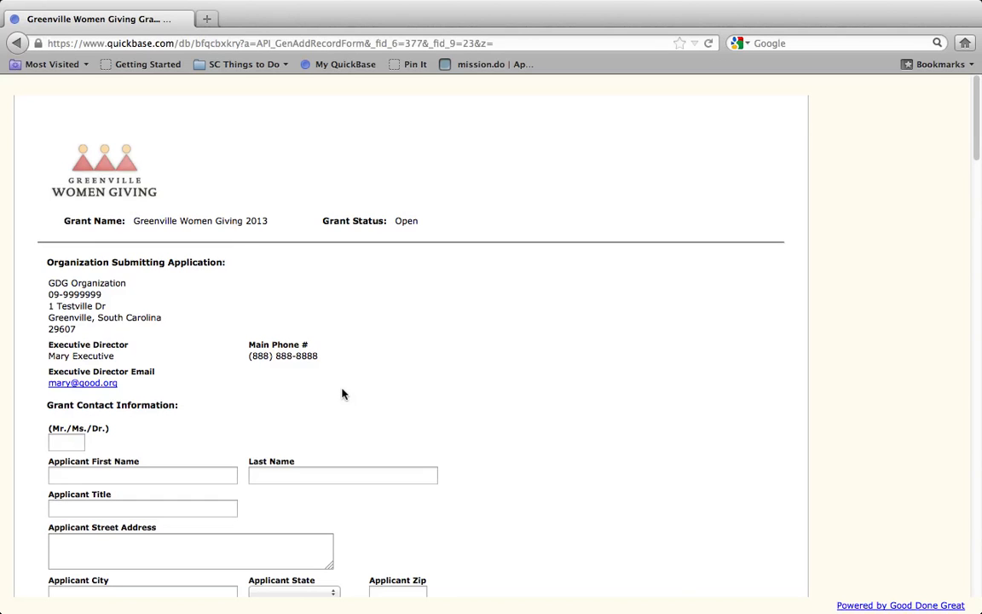
Tick Project Collaboration and the $100,000 award, and request committee feedback on a December 9 draft
scroll(342, 393, "down", 3)
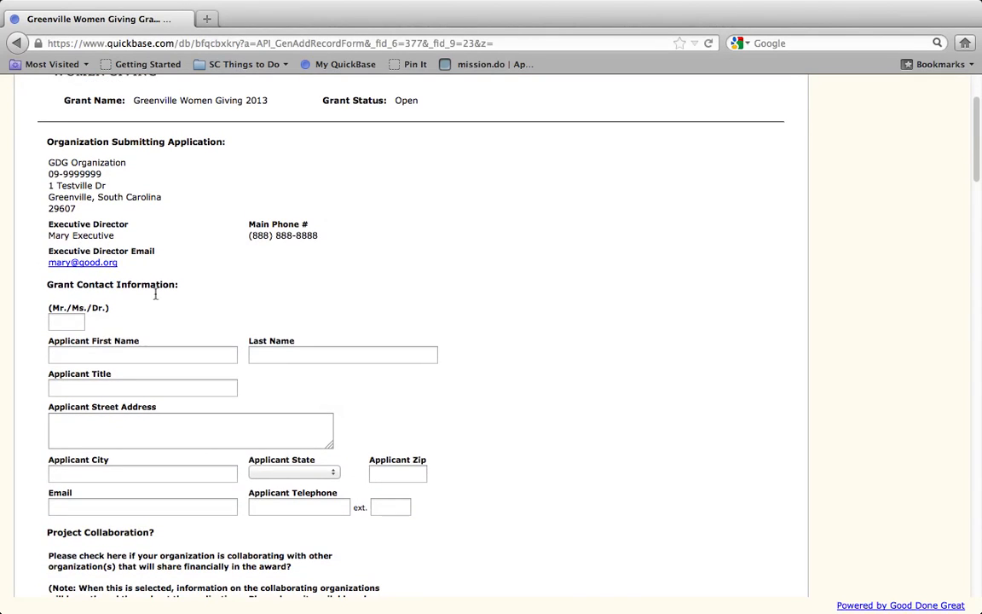
scroll(204, 297, "down", 1)
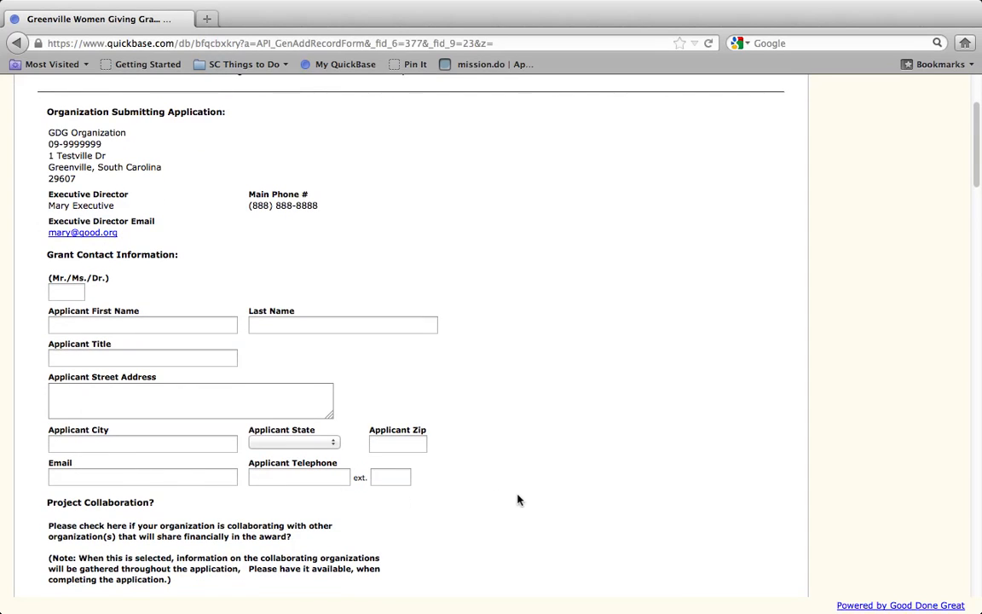
scroll(518, 500, "down", 5)
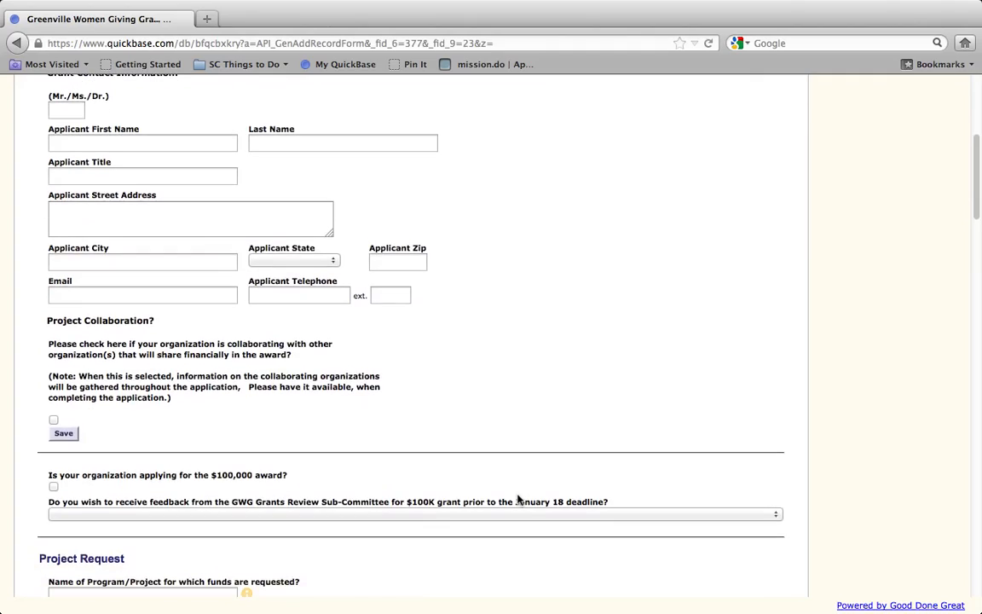
left_click(53, 421)
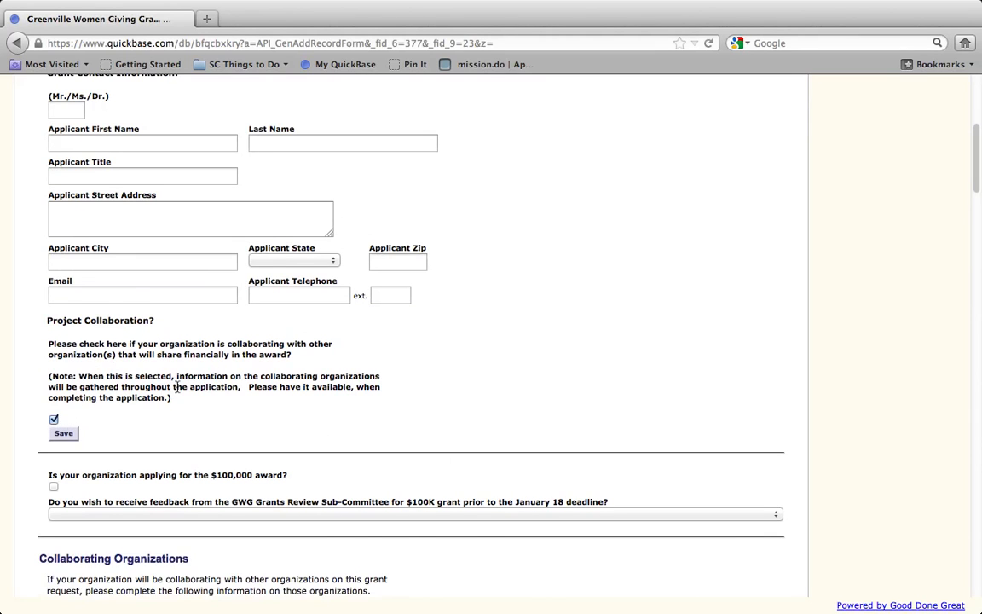
scroll(177, 390, "down", 2)
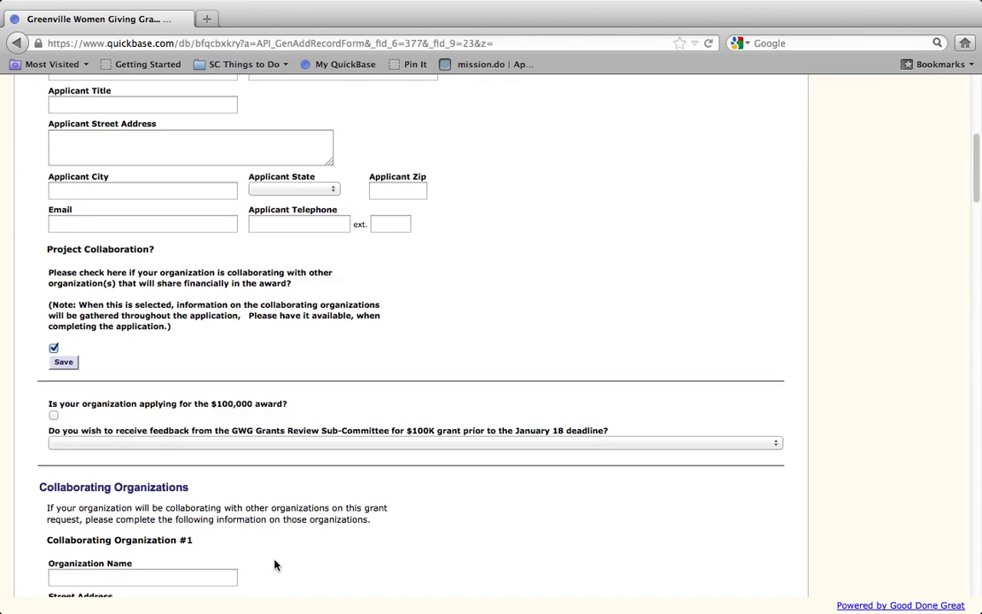
scroll(275, 562, "up", 1)
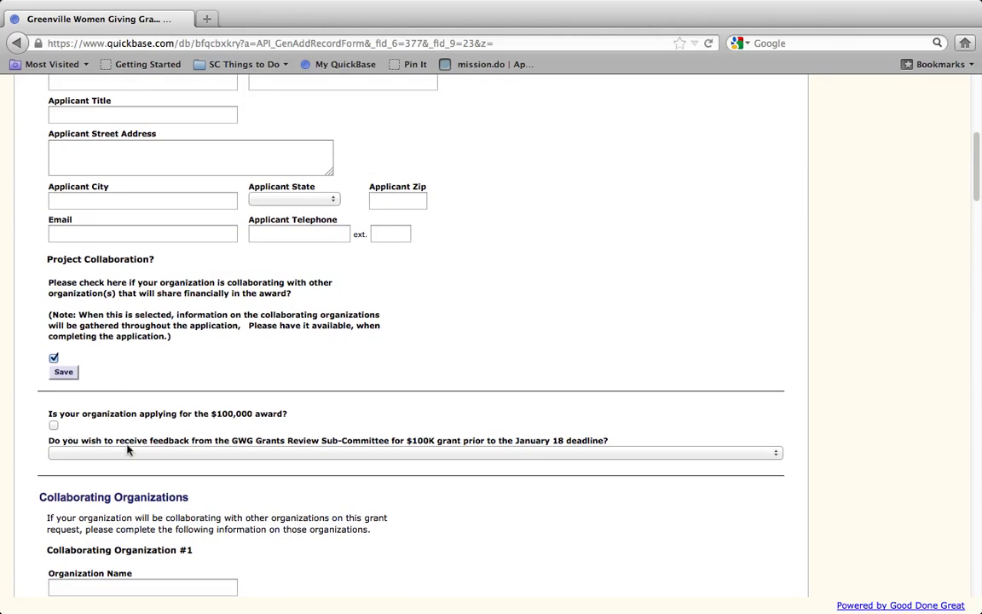
left_click(53, 426)
left_click(67, 454)
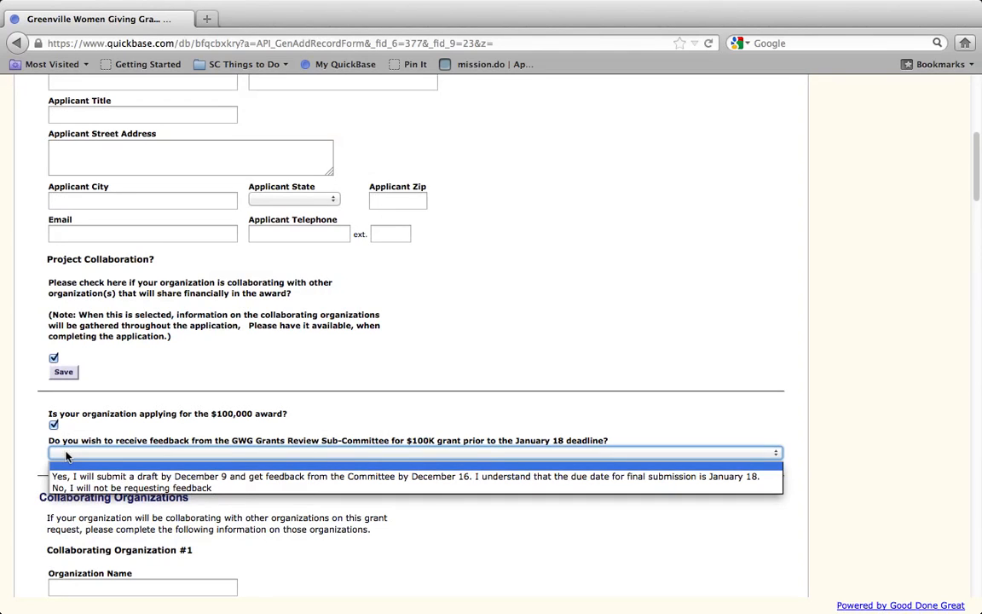
left_click(72, 476)
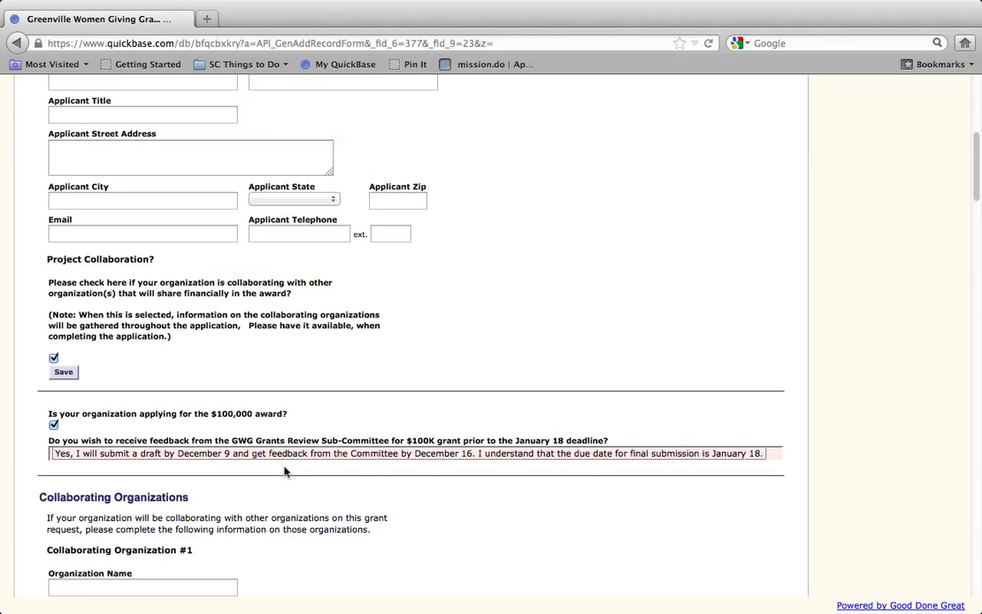
Scroll down the form and look at the 1 or 2-year request choices without picking one
scroll(285, 470, "down", 6)
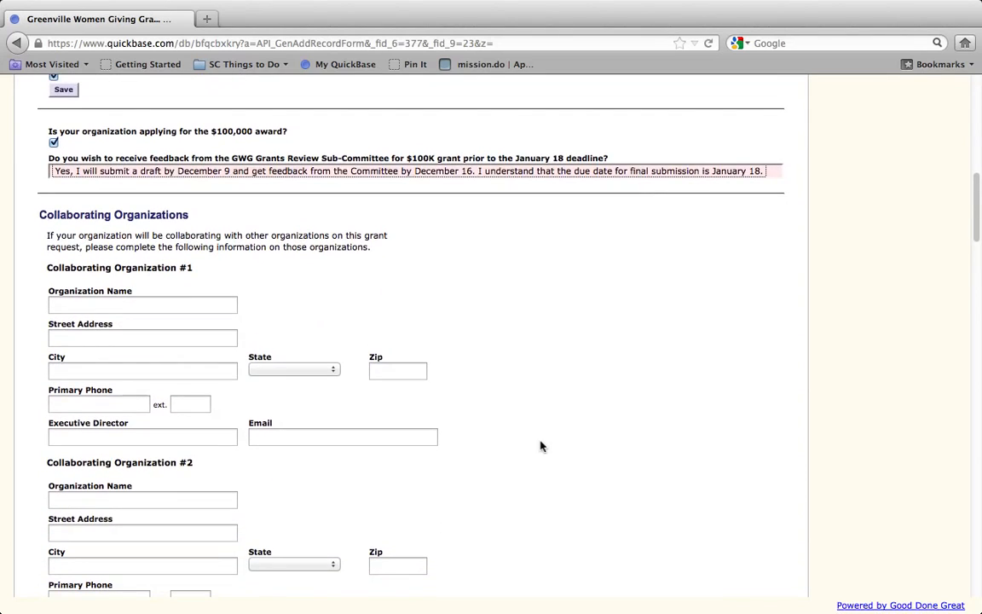
scroll(542, 448, "down", 3)
scroll(541, 446, "down", 1)
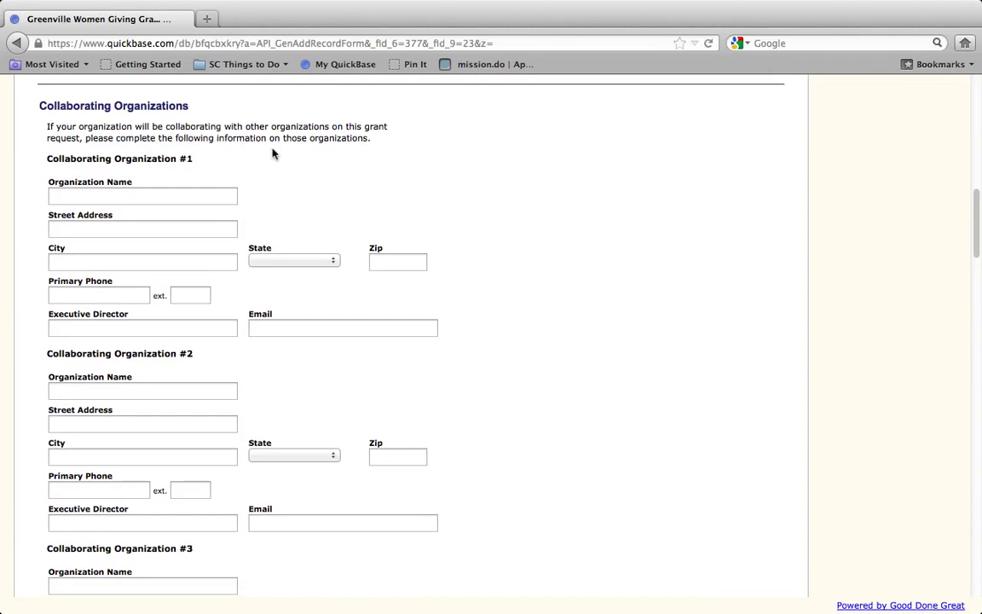
scroll(273, 154, "up", 4)
scroll(273, 154, "down", 4)
scroll(332, 357, "down", 5)
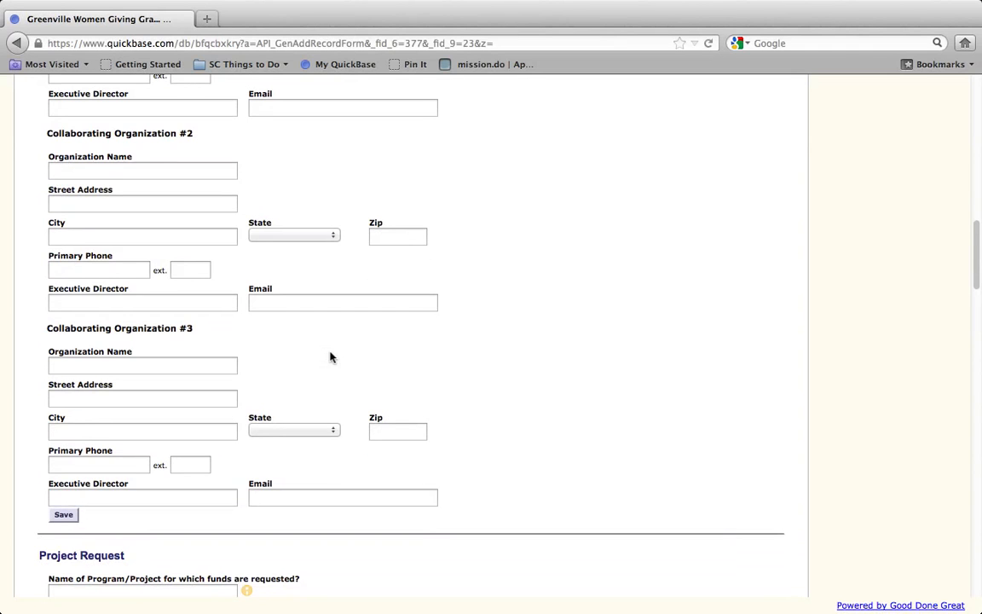
scroll(331, 358, "down", 6)
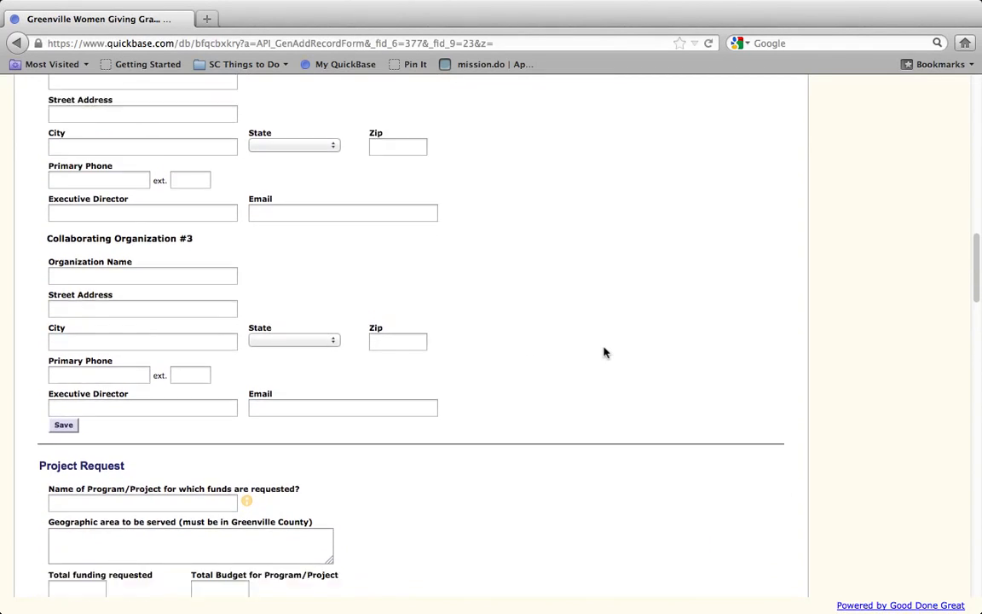
scroll(604, 352, "down", 4)
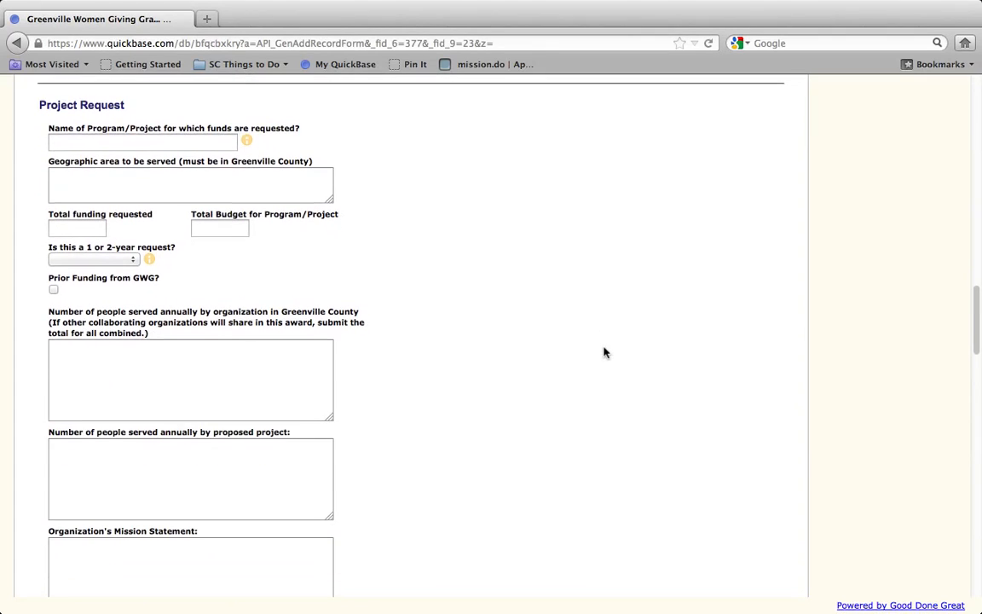
scroll(604, 352, "down", 1)
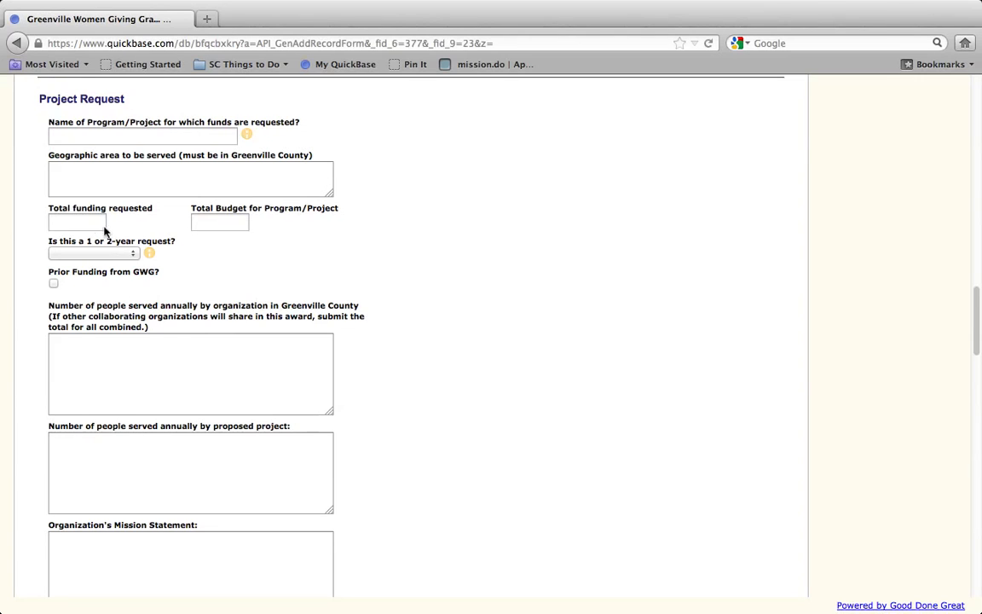
left_click(134, 255)
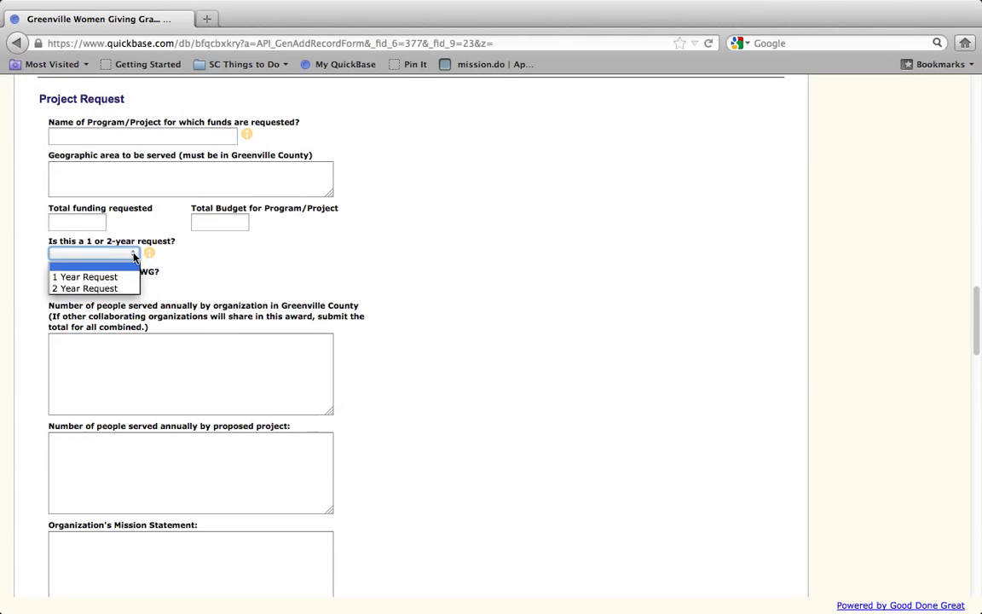
left_click(183, 260)
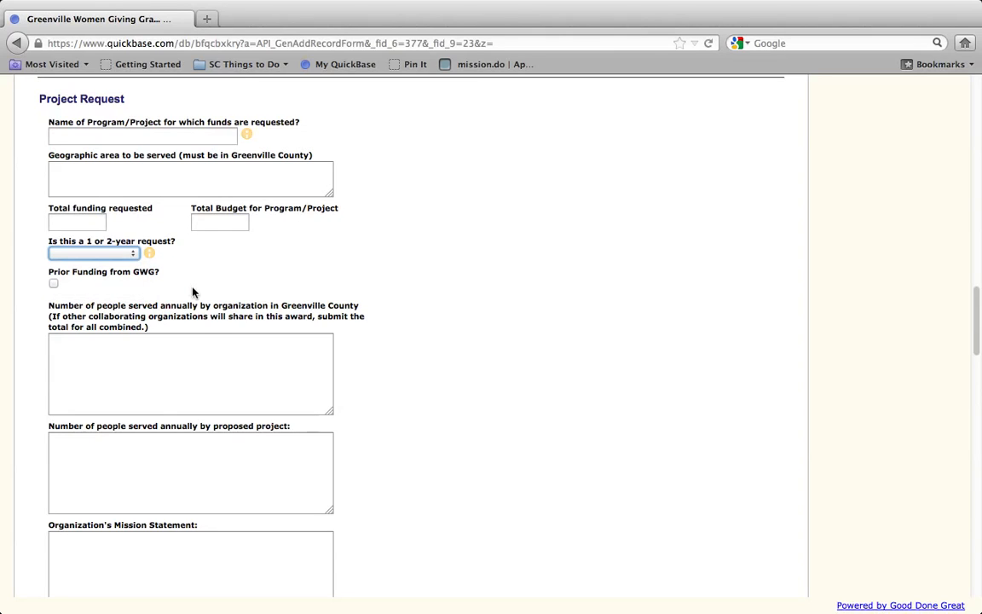
Save the in-progress application with the Save button under 'Still Working on this Application?'
scroll(290, 280, "down", 1)
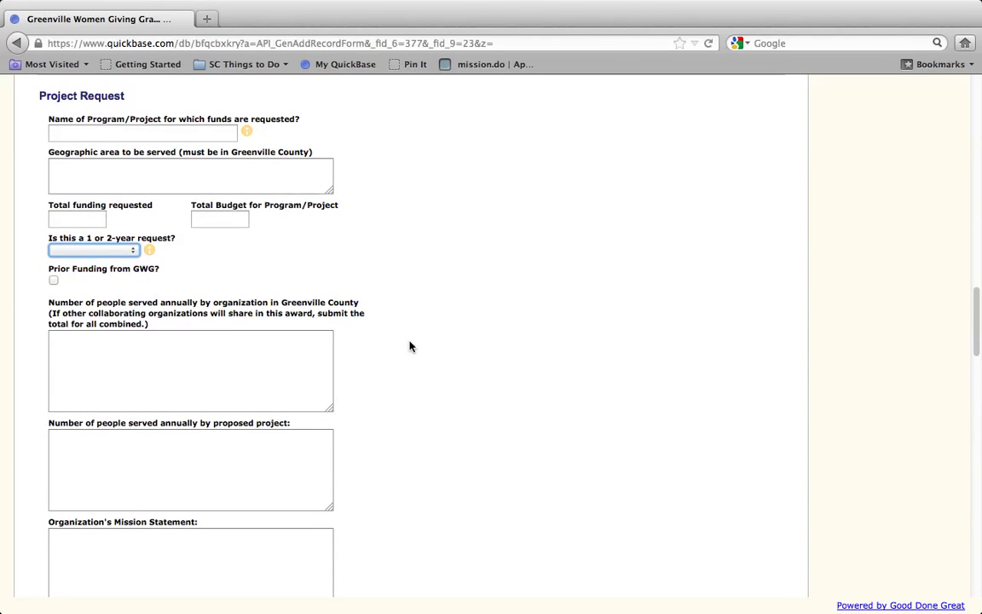
scroll(410, 346, "down", 5)
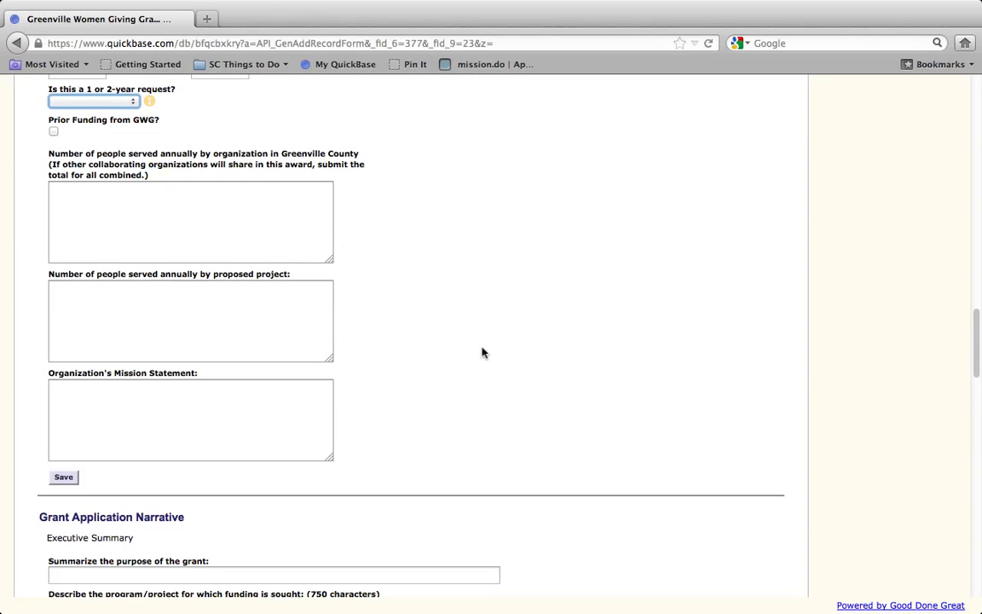
scroll(482, 358, "down", 5)
scroll(483, 359, "down", 5)
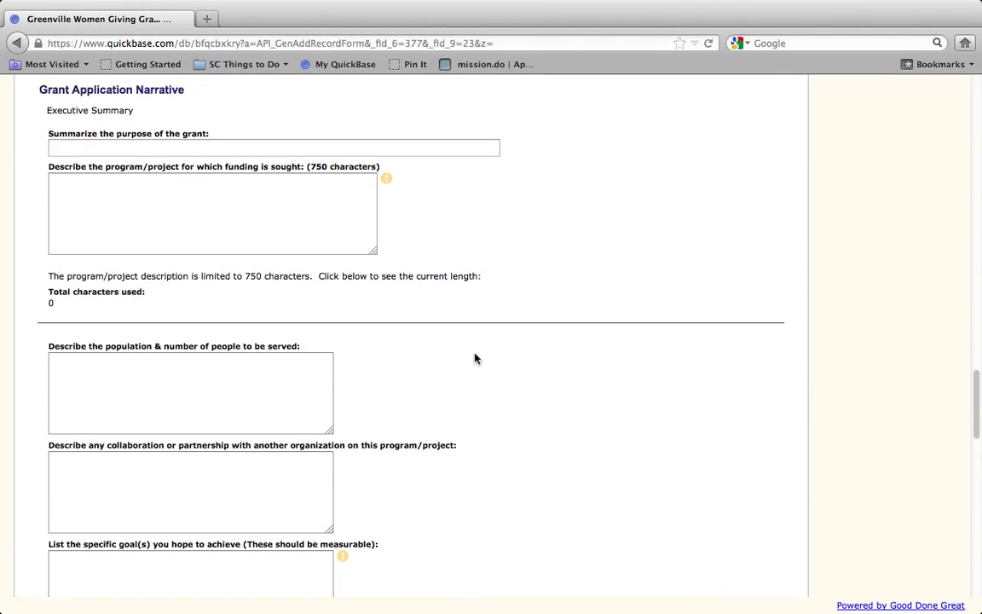
scroll(476, 359, "down", 5)
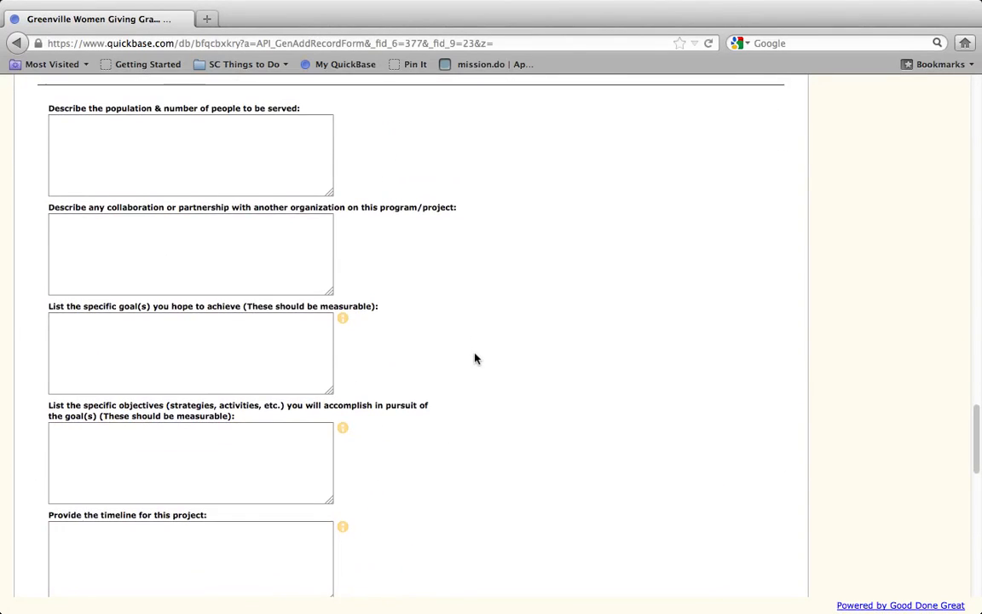
scroll(476, 359, "down", 4)
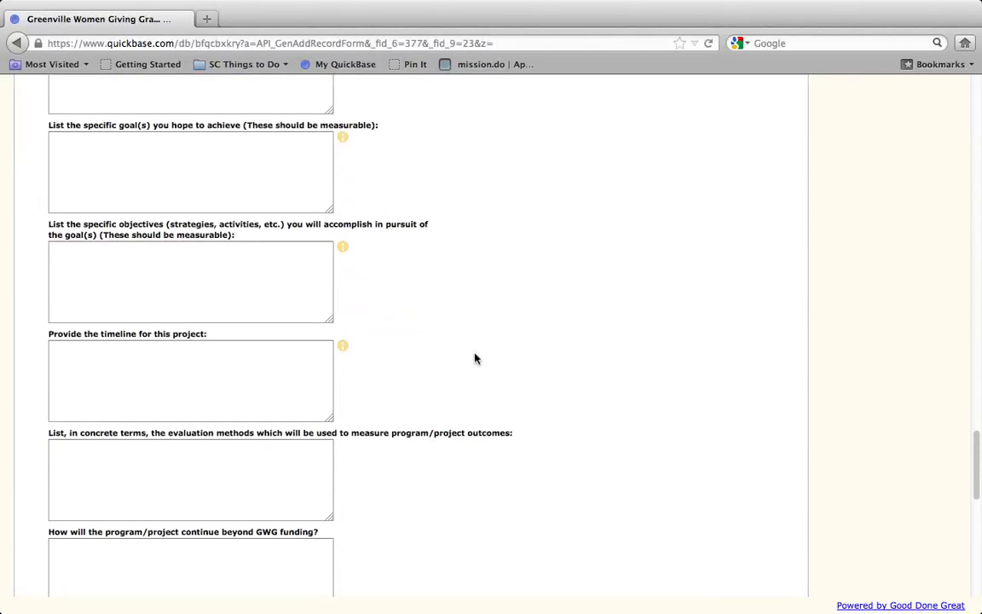
scroll(475, 359, "down", 4)
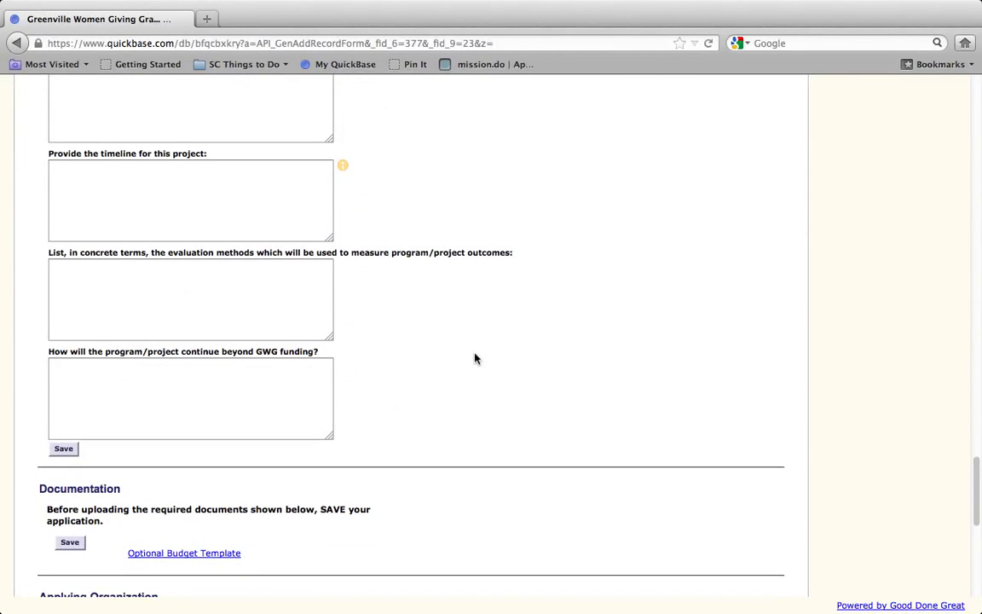
scroll(475, 359, "down", 3)
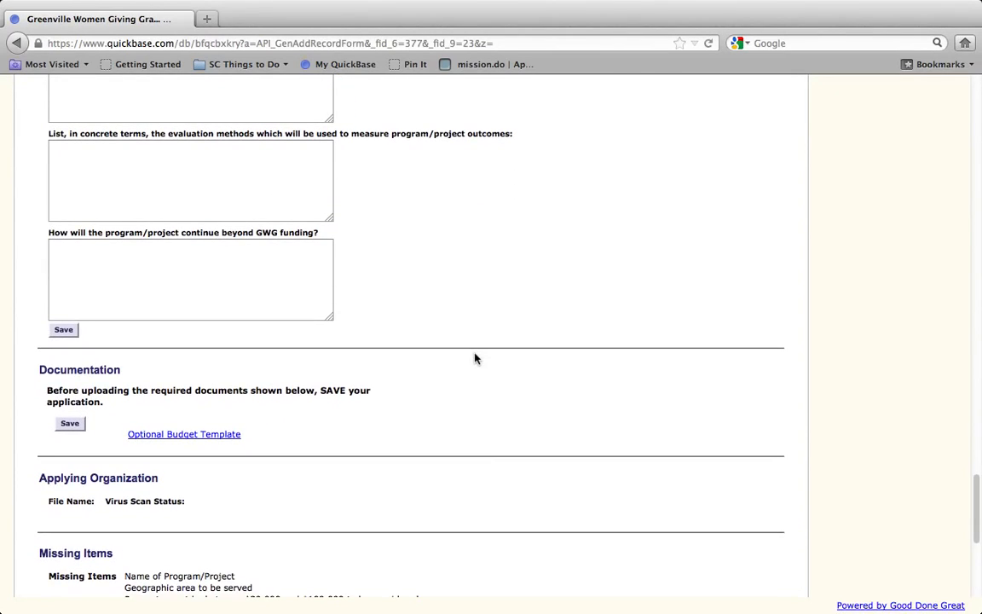
scroll(476, 359, "down", 2)
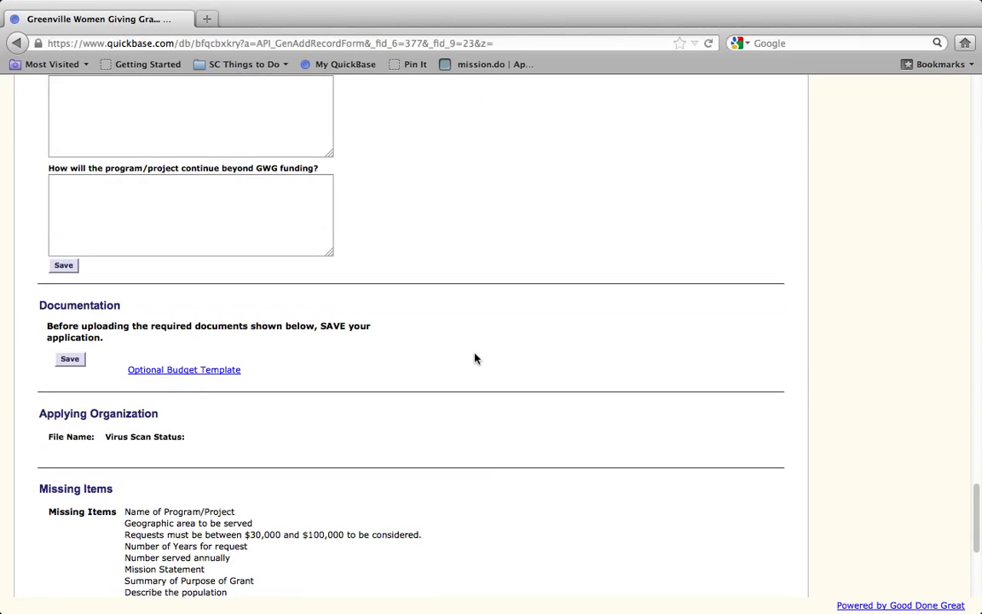
scroll(476, 359, "down", 8)
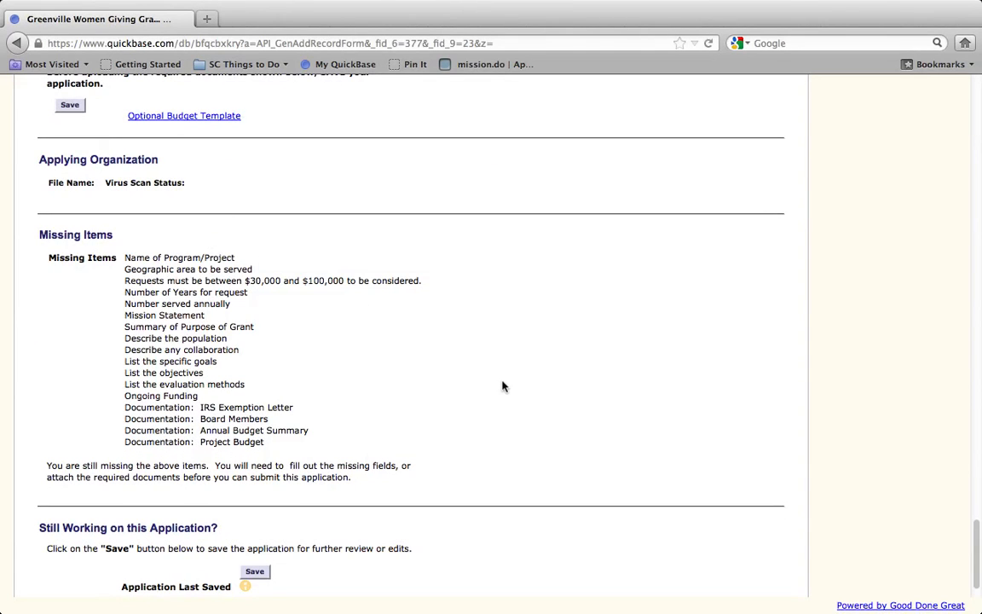
scroll(497, 386, "down", 2)
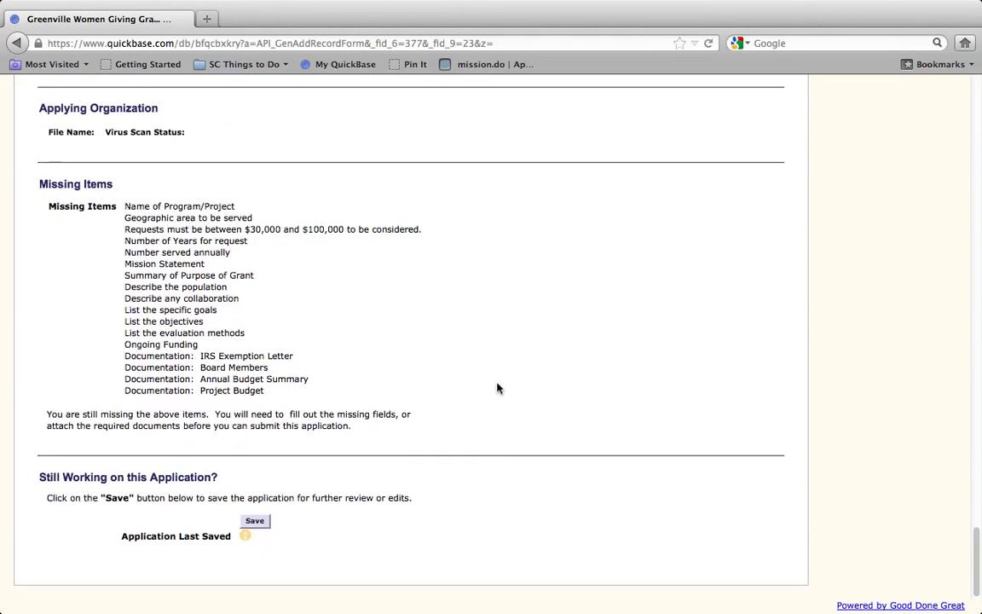
left_click(255, 521)
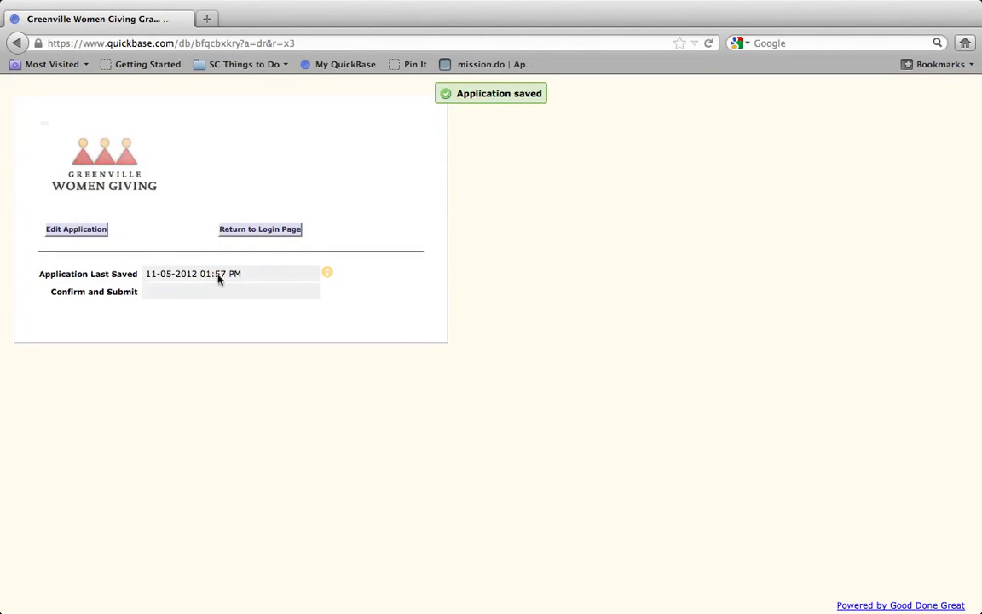
Choose Edit Application and scroll down to the Documentation upload slots and Missing Items list
left_click(100, 234)
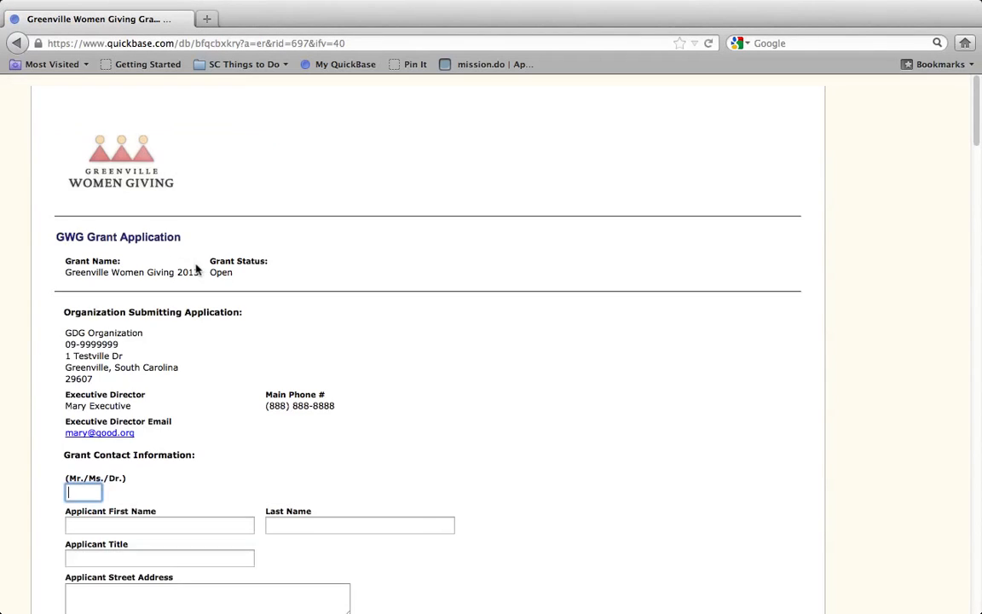
scroll(196, 269, "down", 15)
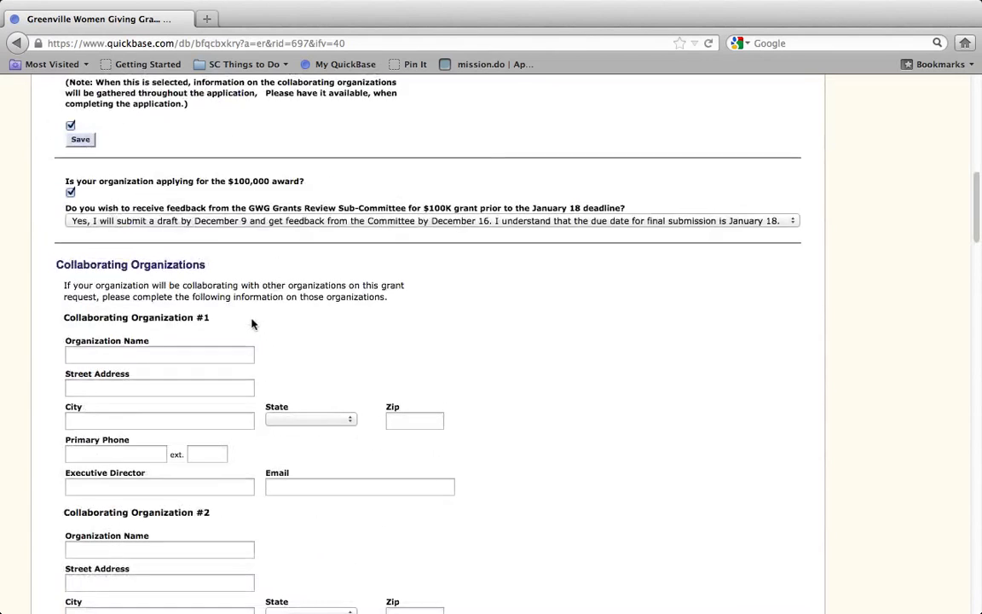
scroll(251, 323, "down", 20)
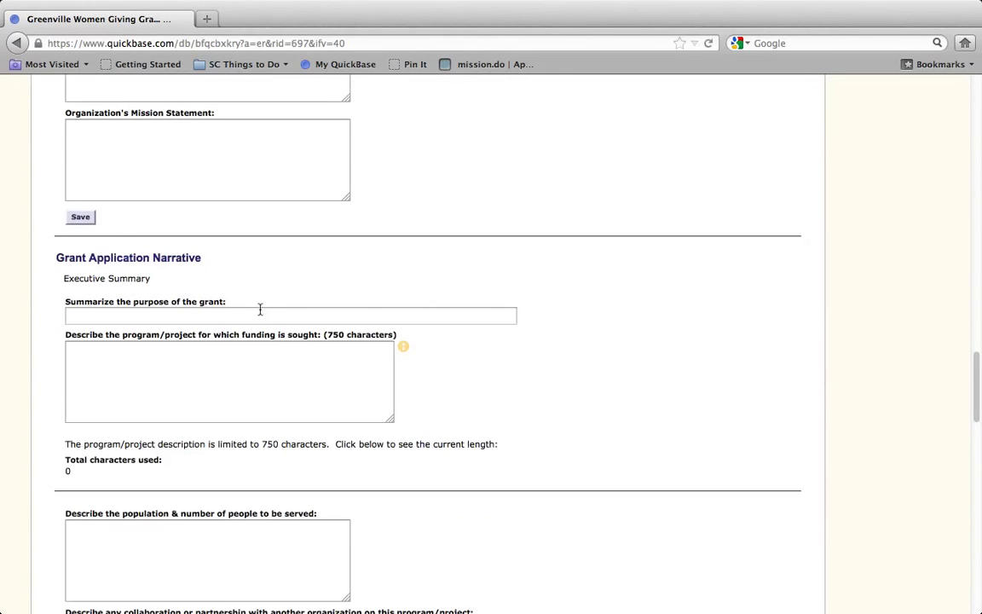
scroll(260, 310, "down", 20)
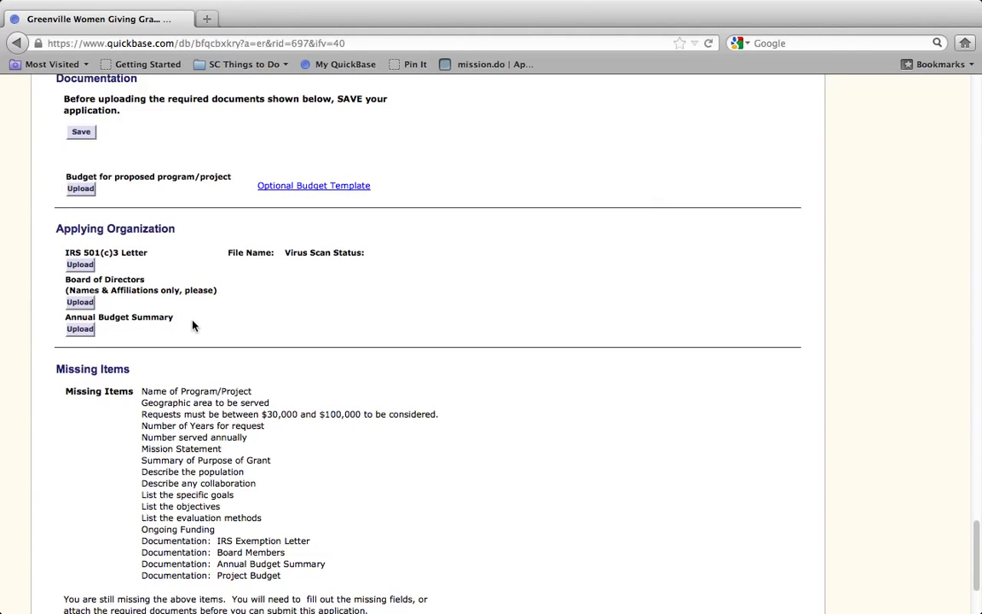
scroll(197, 200, "up", 2)
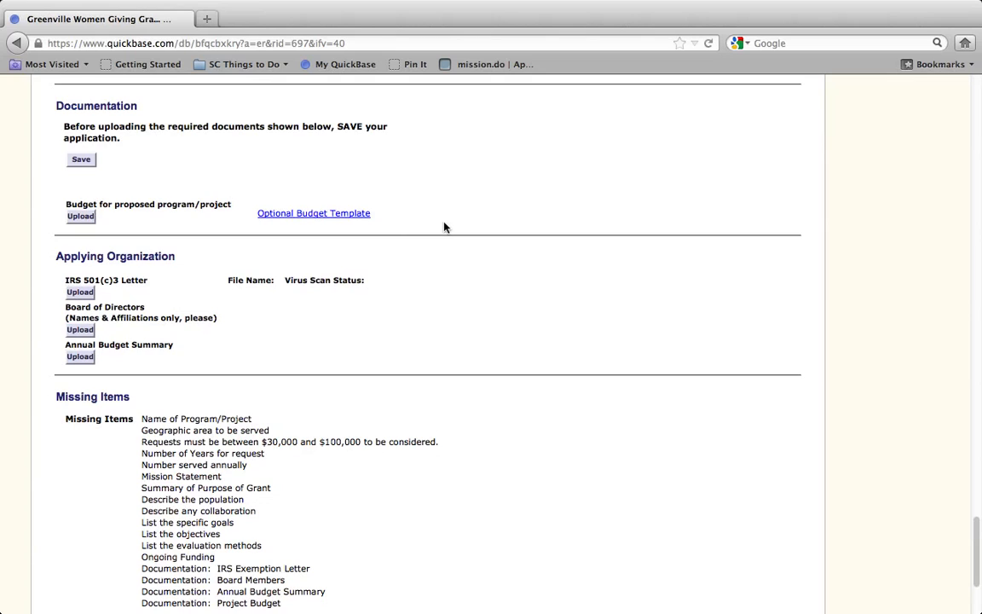
scroll(444, 226, "down", 1)
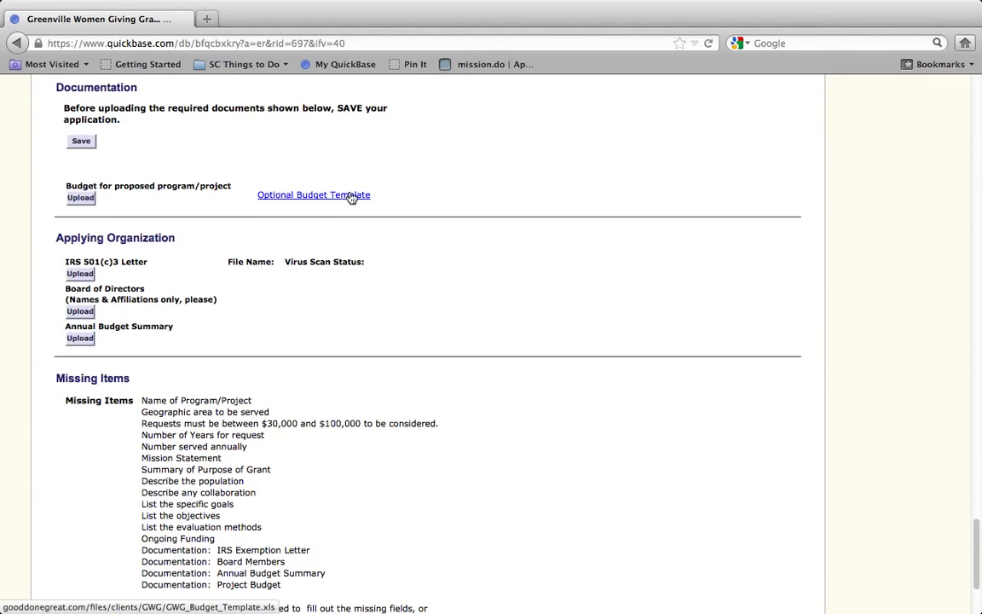
scroll(417, 228, "down", 5)
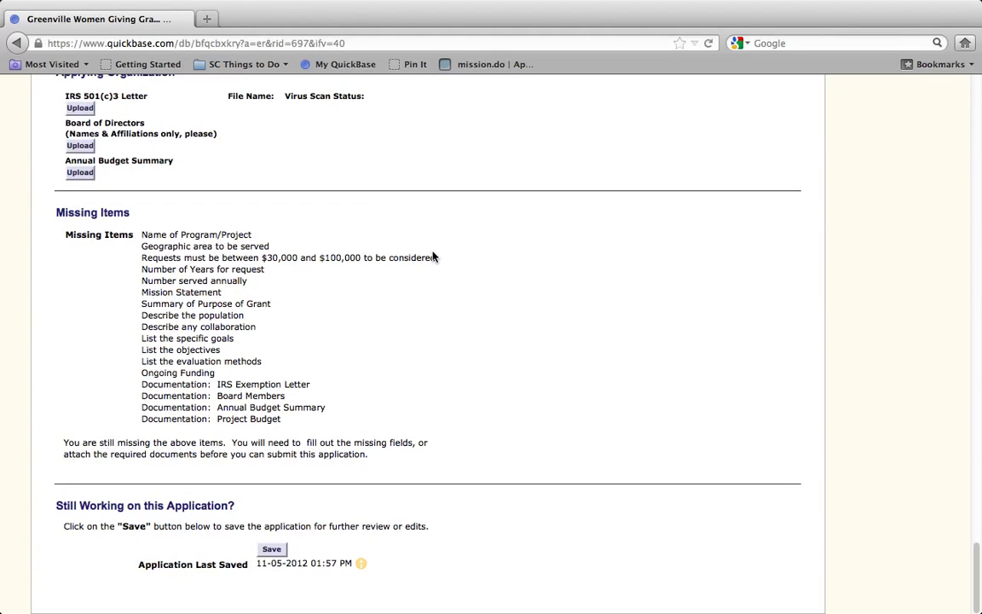
Save the application again from the bottom of the edit form
left_click(271, 550)
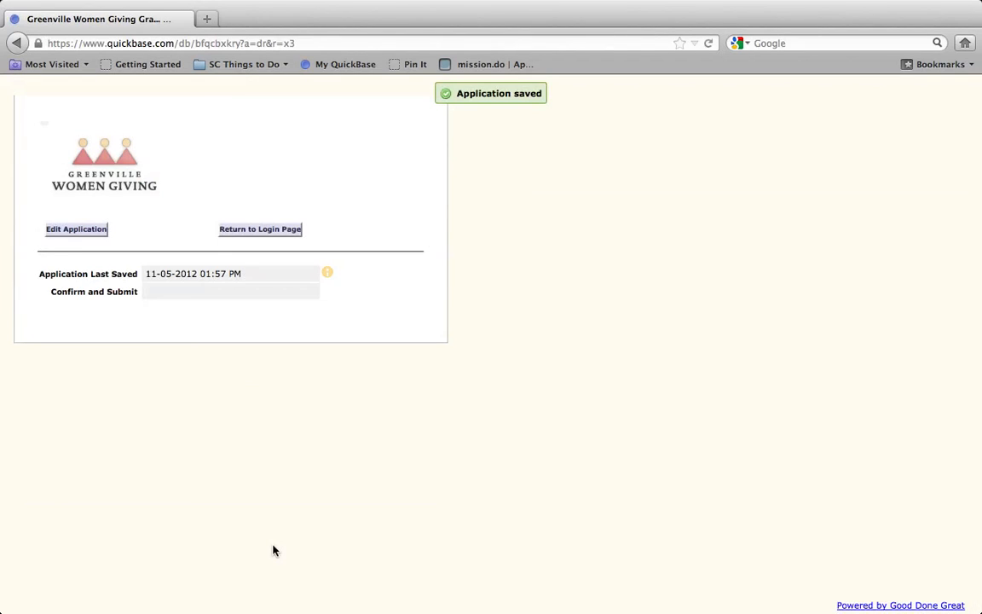